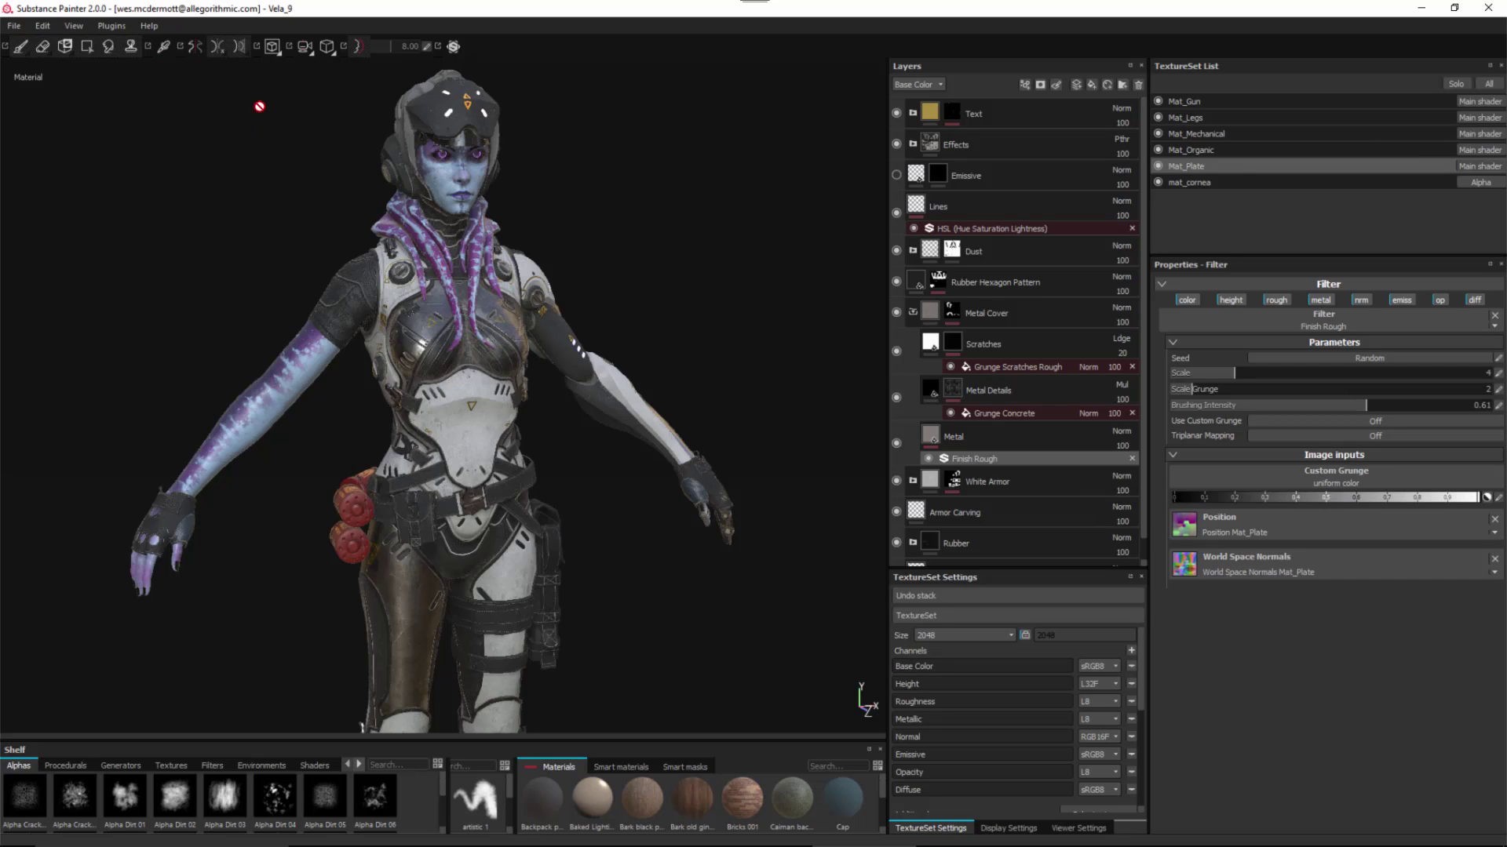
# Switch the viewport to the Iray render mode
pyautogui.click(276, 47)
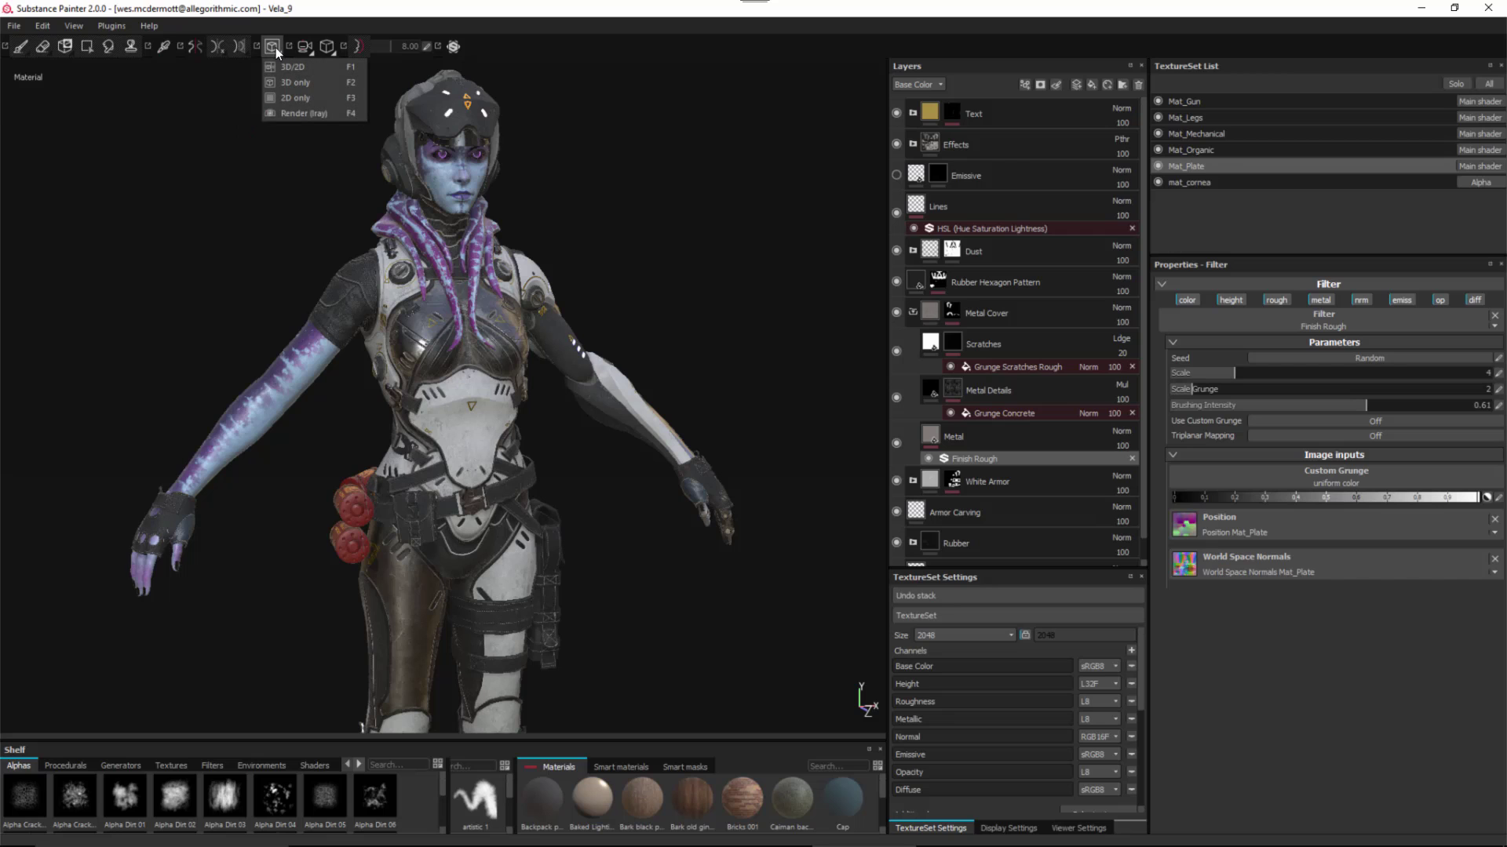
pyautogui.click(297, 115)
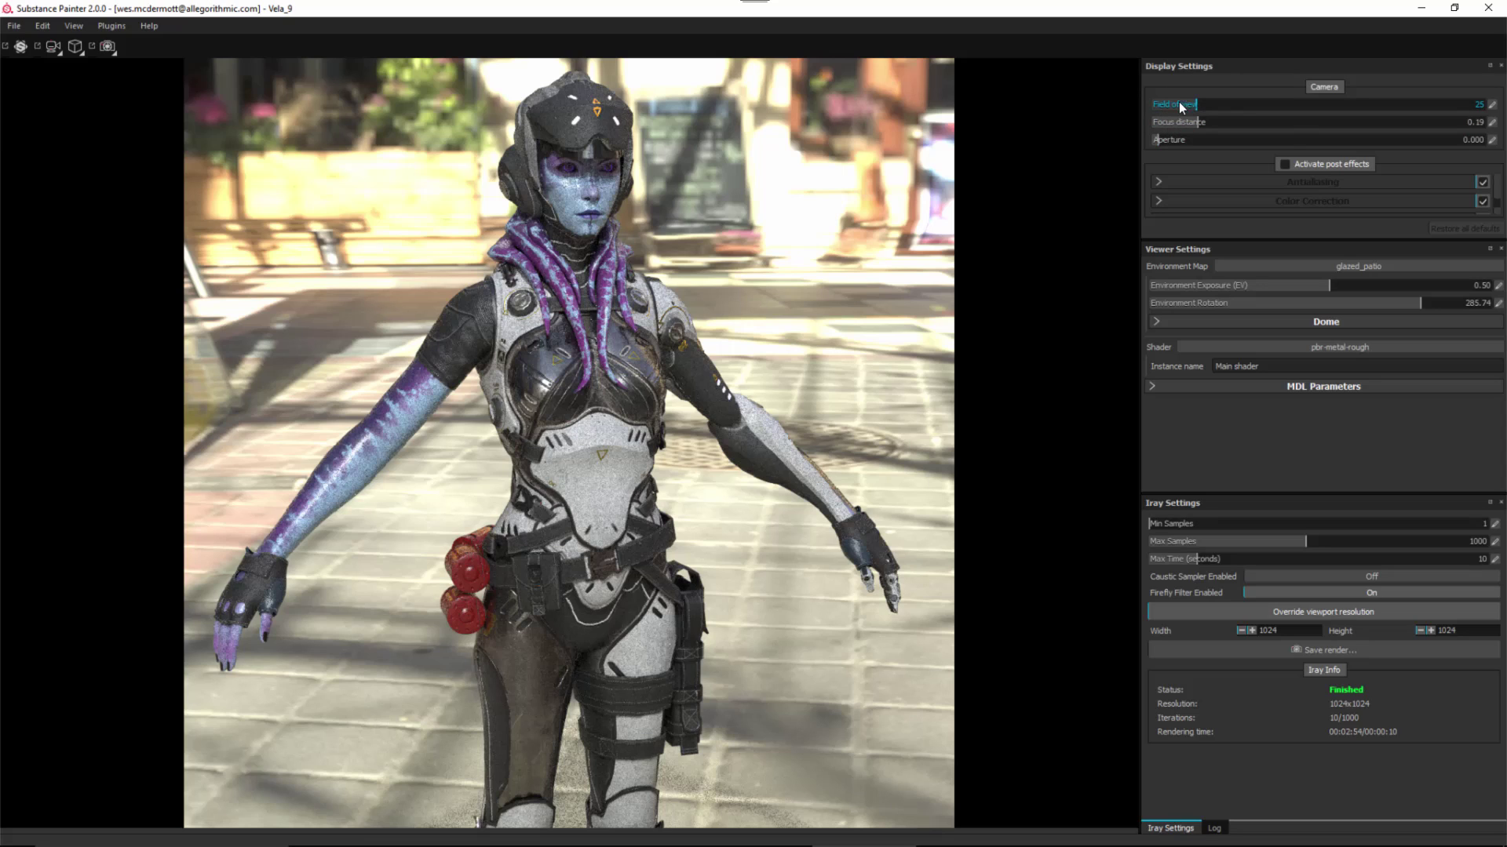
pyautogui.click(1319, 165)
pyautogui.click(1347, 267)
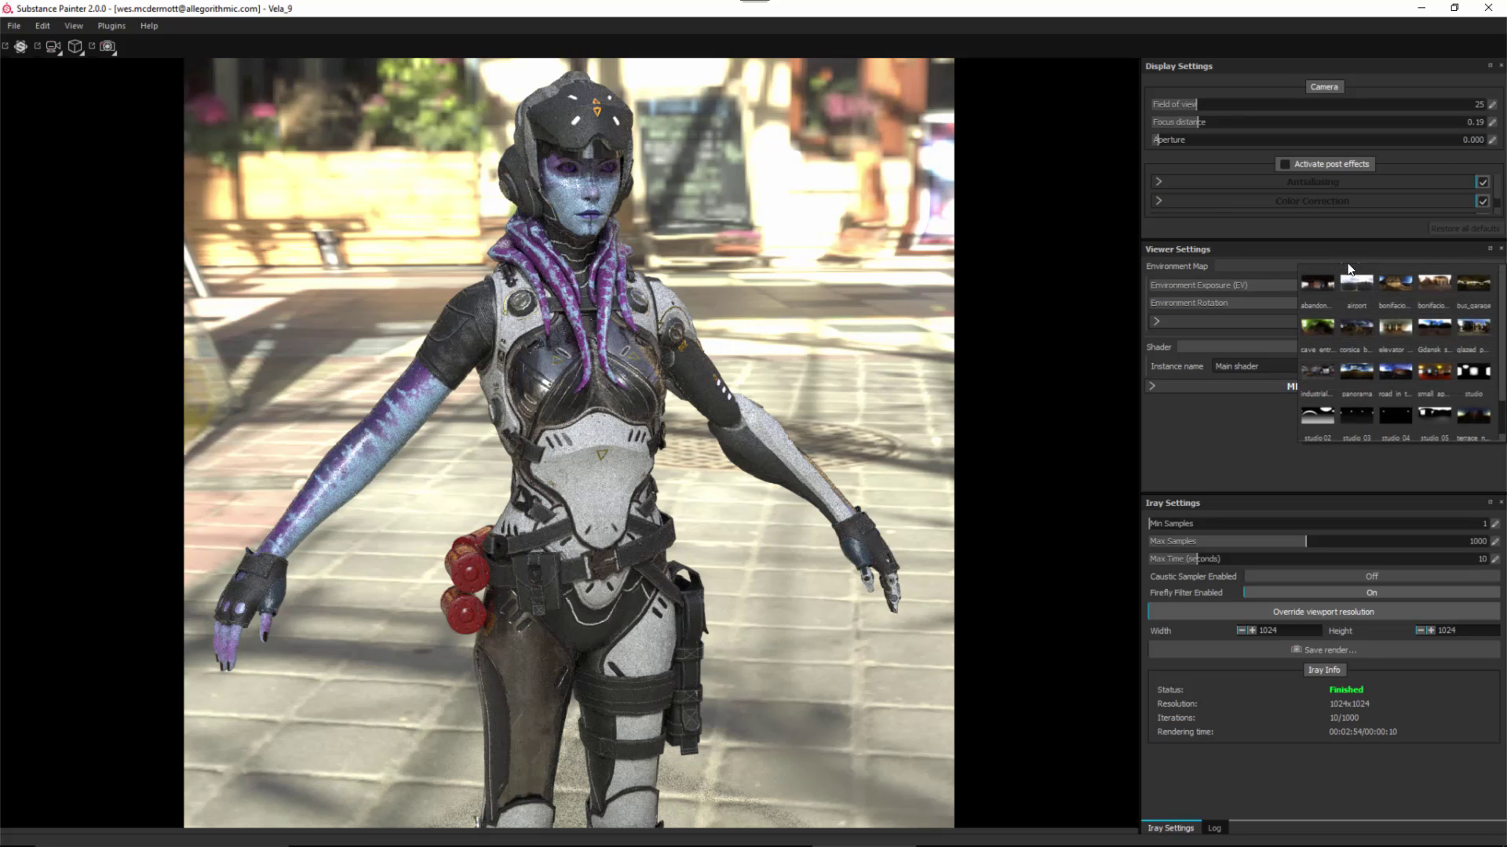
pyautogui.click(1216, 454)
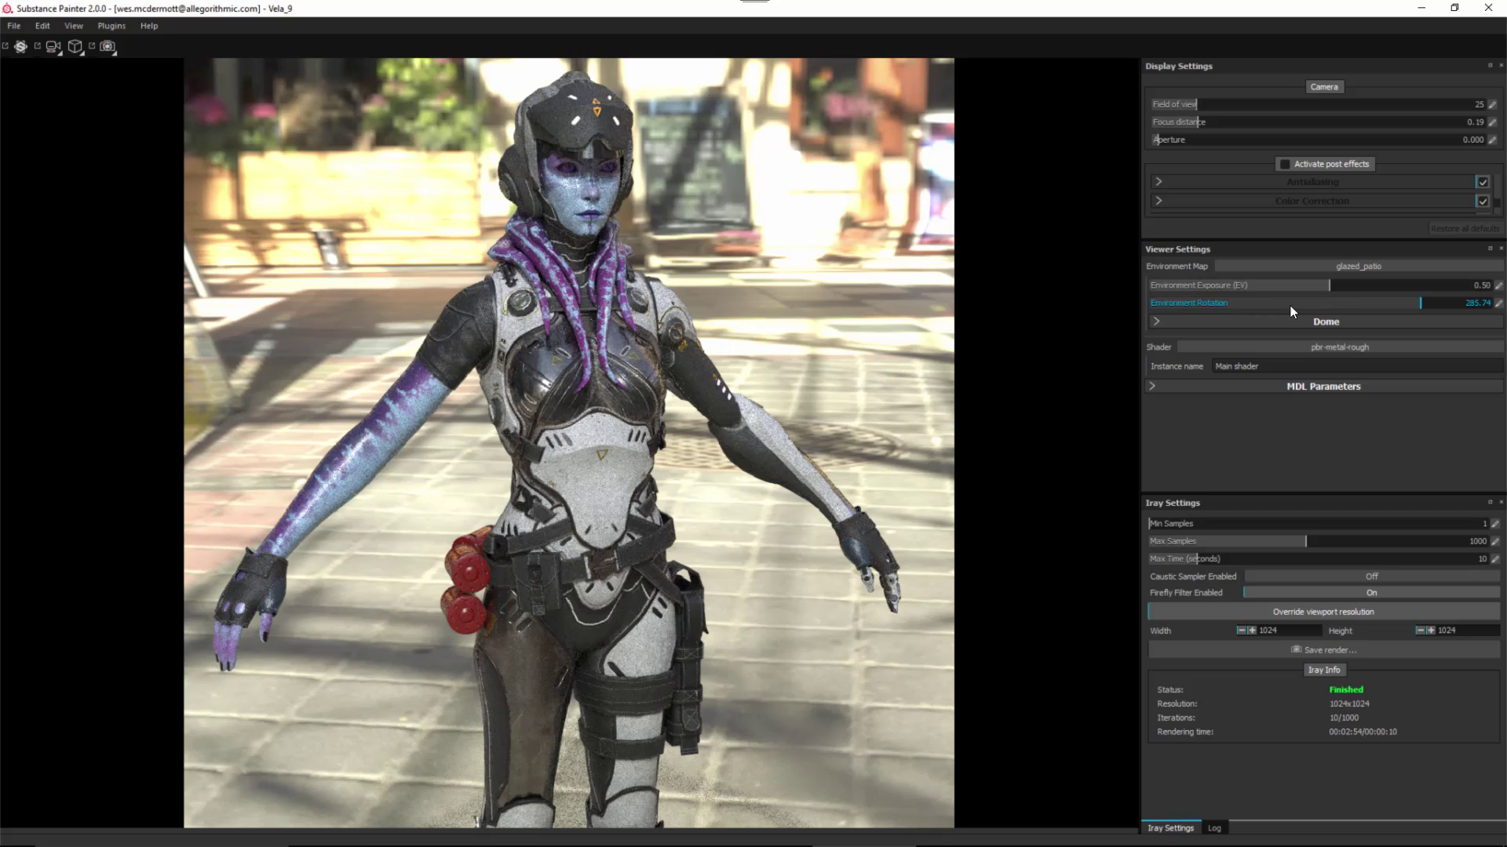
pyautogui.click(1205, 348)
pyautogui.click(1203, 346)
pyautogui.click(1185, 347)
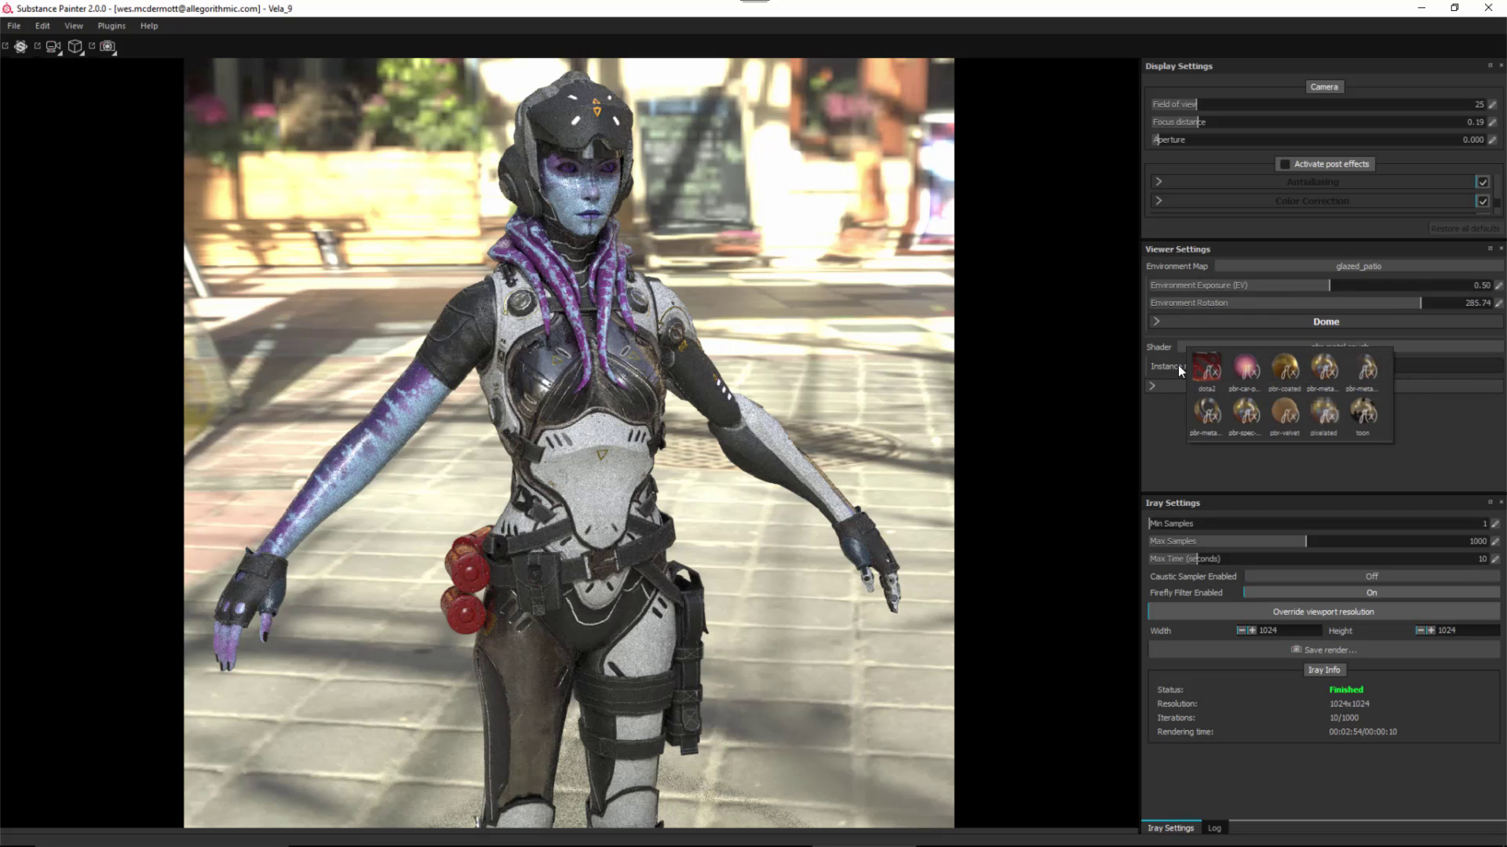
pyautogui.click(1178, 364)
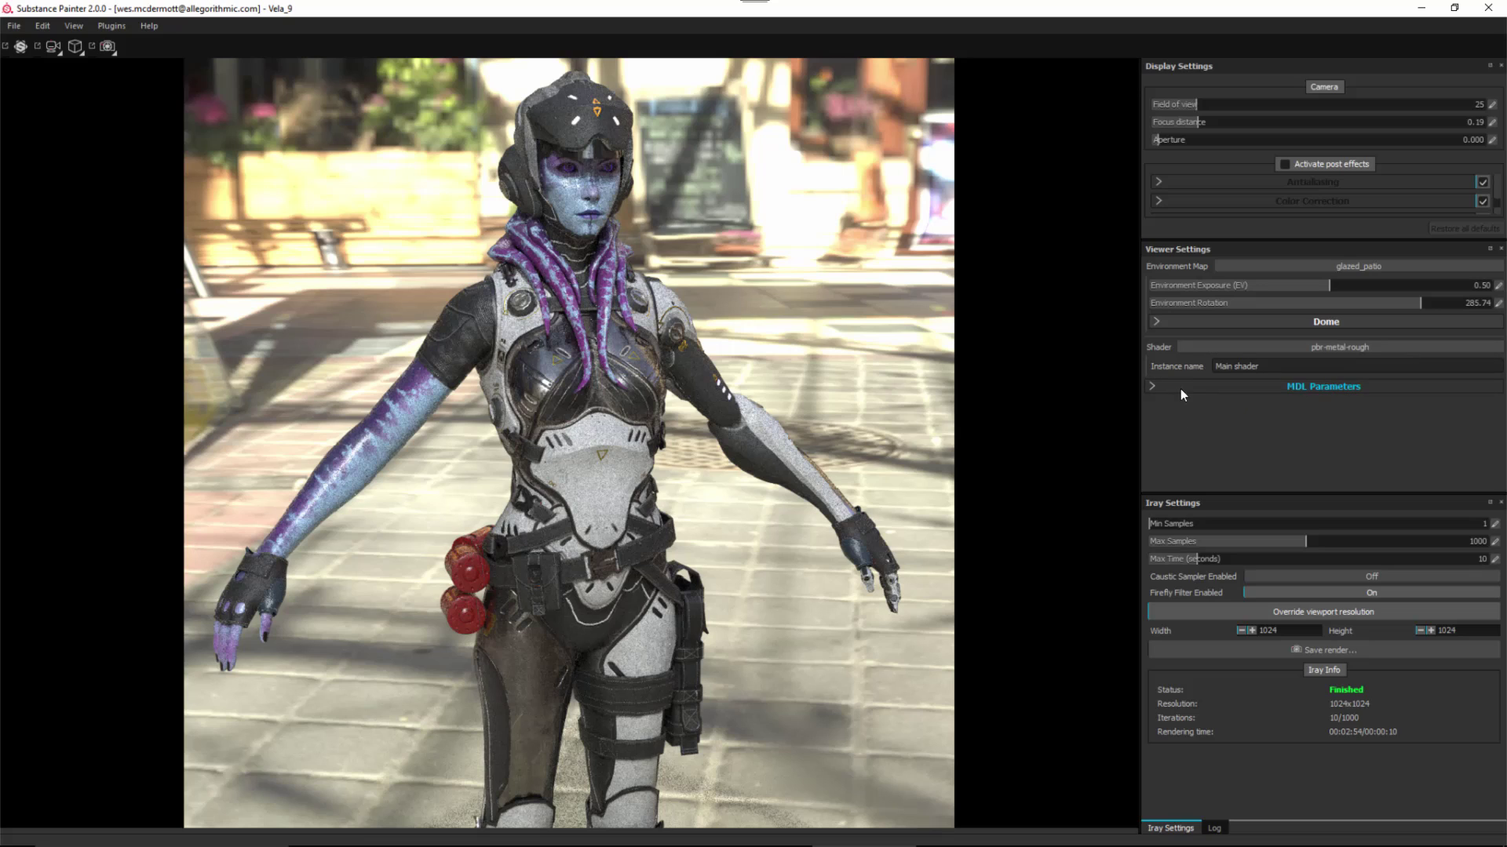
# Set the emissive intensity in the main shader's MDL parameters to 8.54
pyautogui.click(1155, 387)
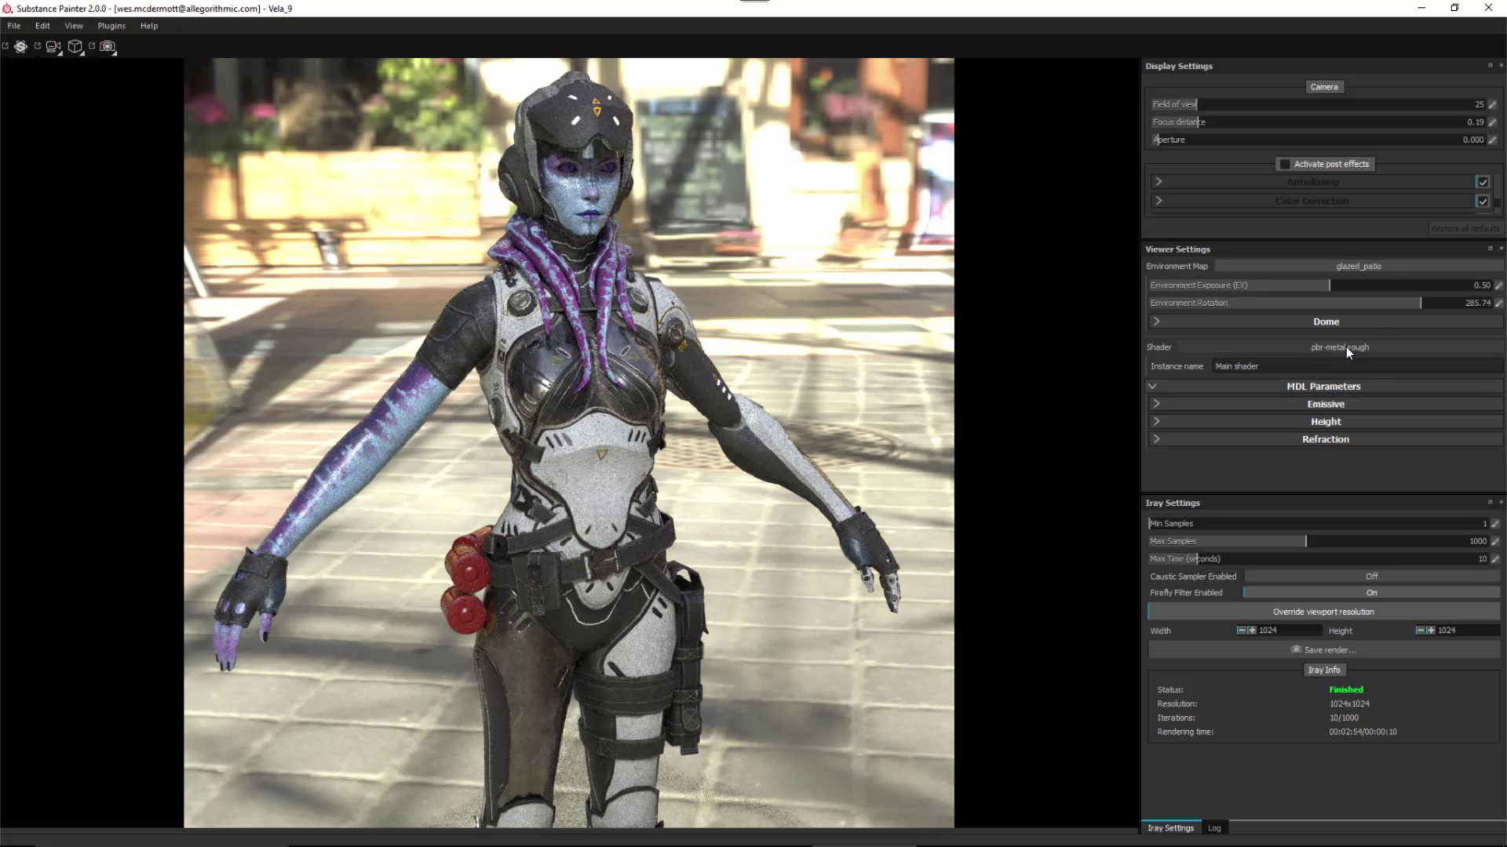
pyautogui.click(1163, 403)
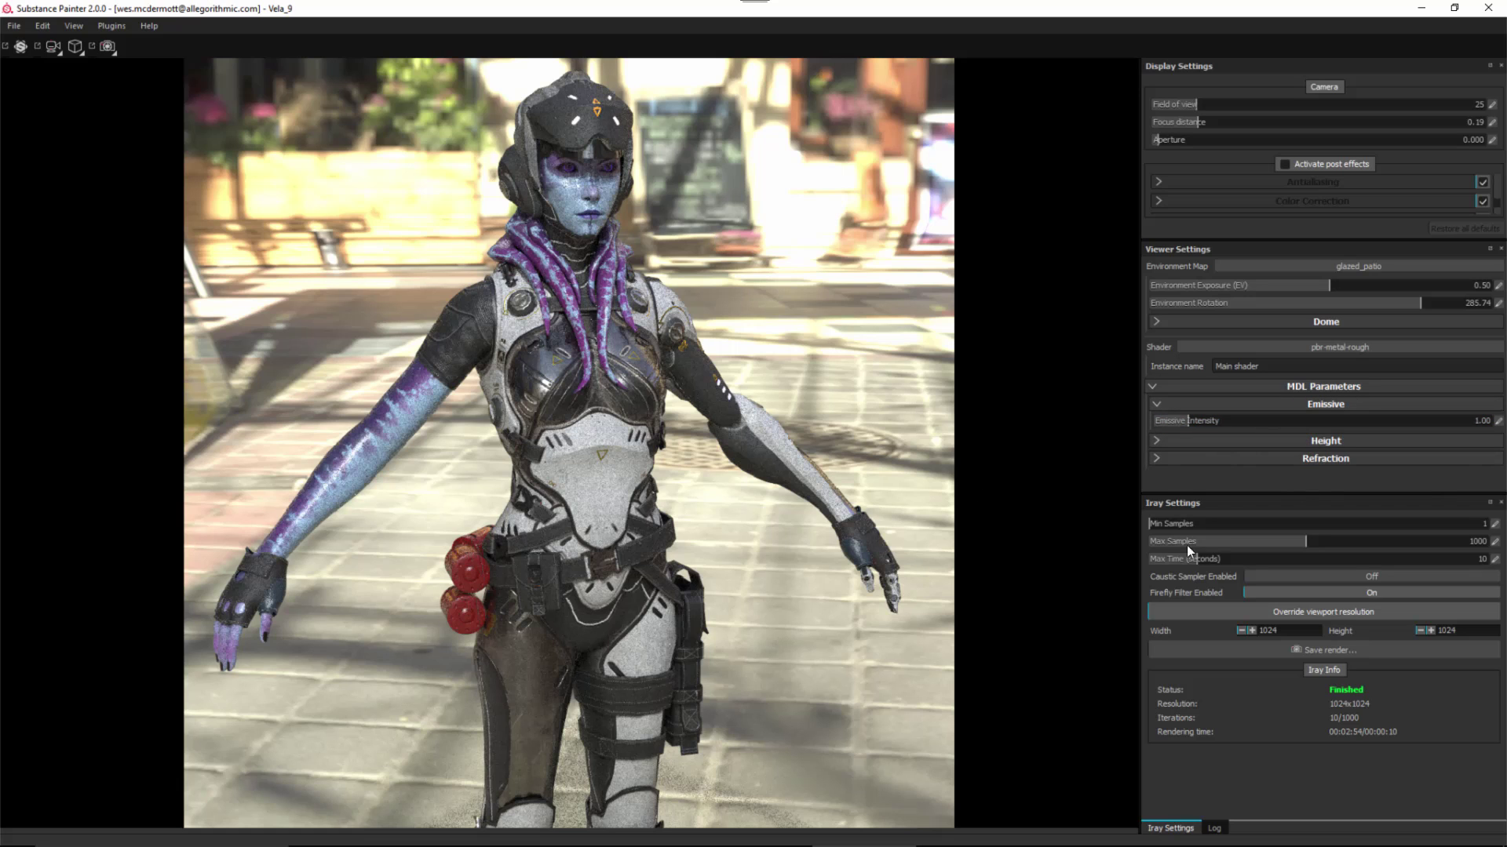
pyautogui.moveTo(1198, 420); pyautogui.dragTo(1442, 426)
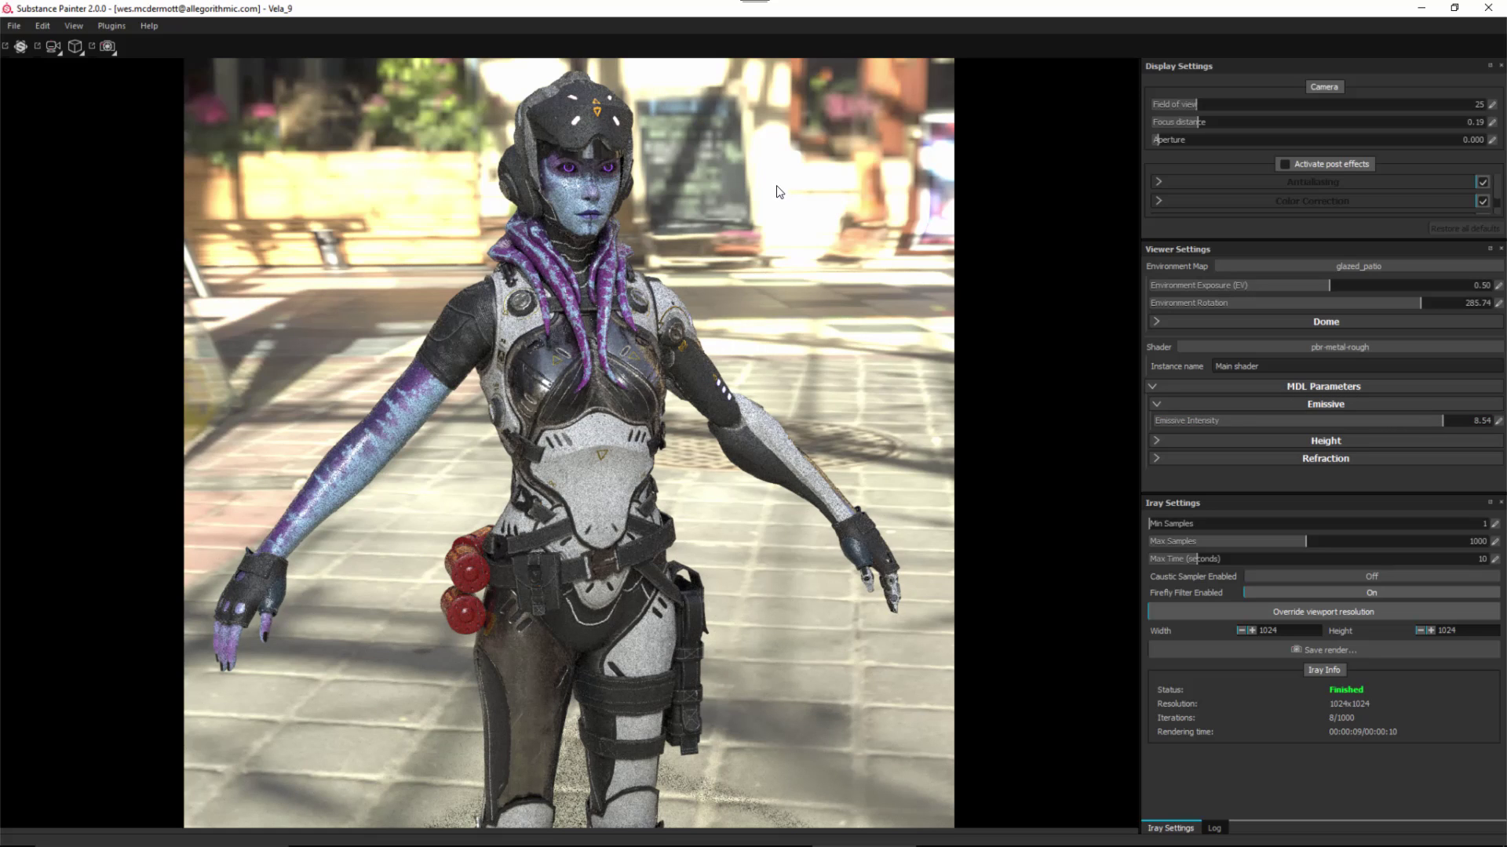
# Disable the viewport resolution override to render at full viewport size and re-enable it
pyautogui.click(1314, 167)
pyautogui.click(1334, 163)
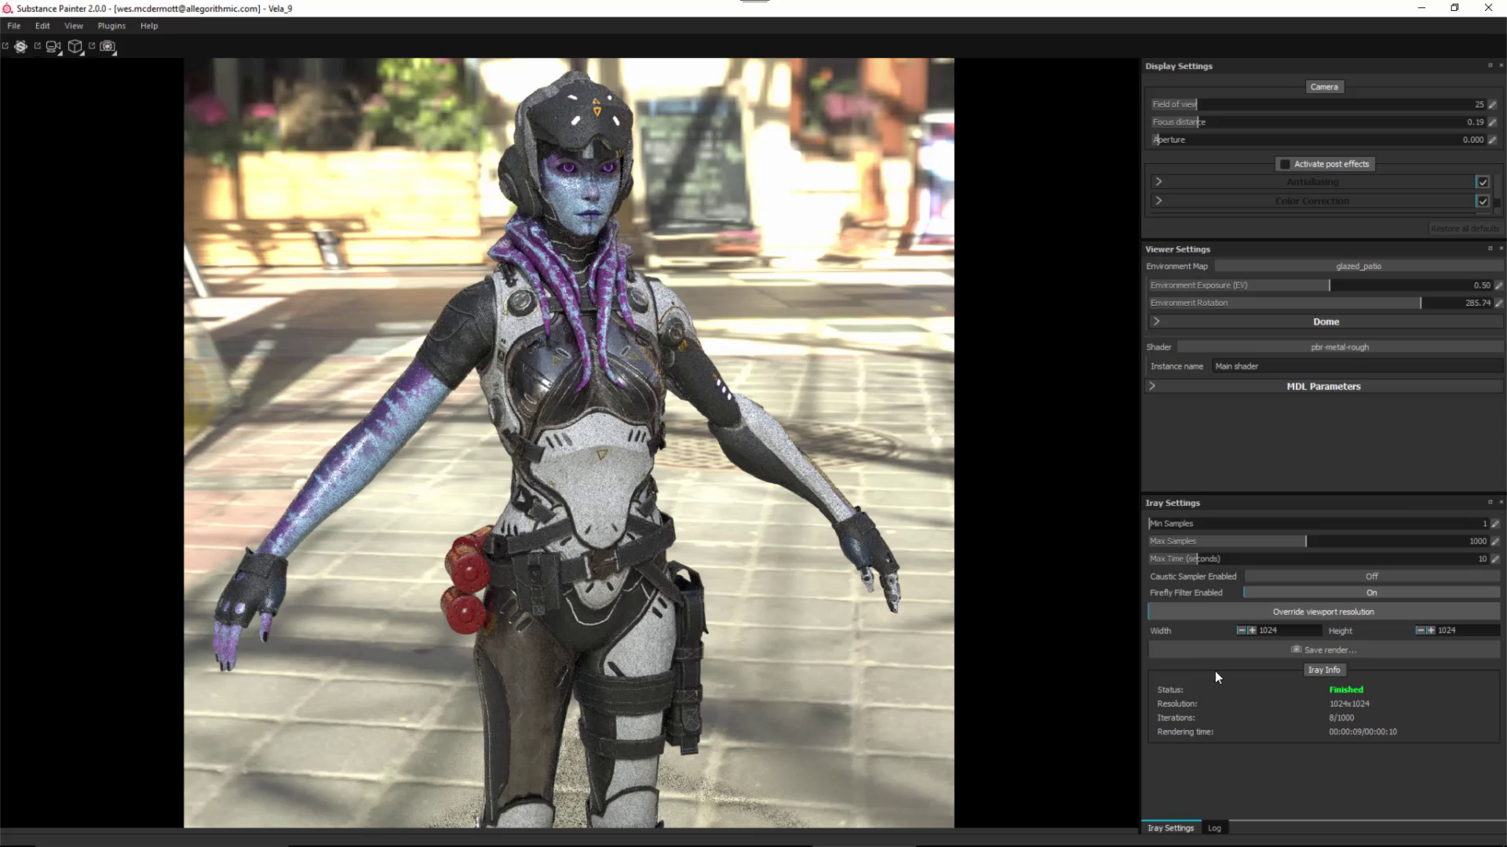
pyautogui.click(1236, 609)
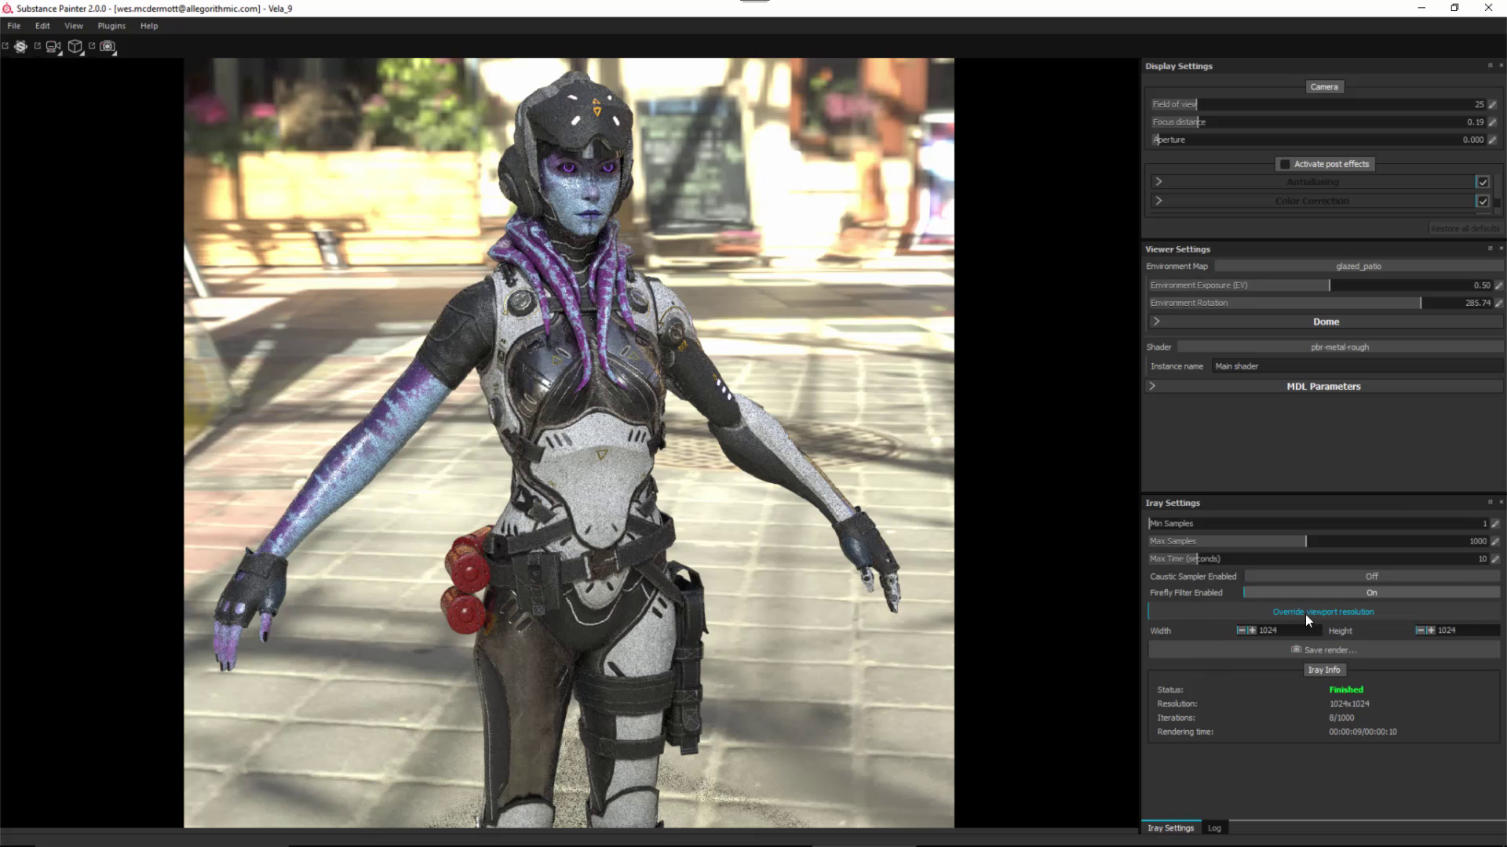
pyautogui.click(1350, 612)
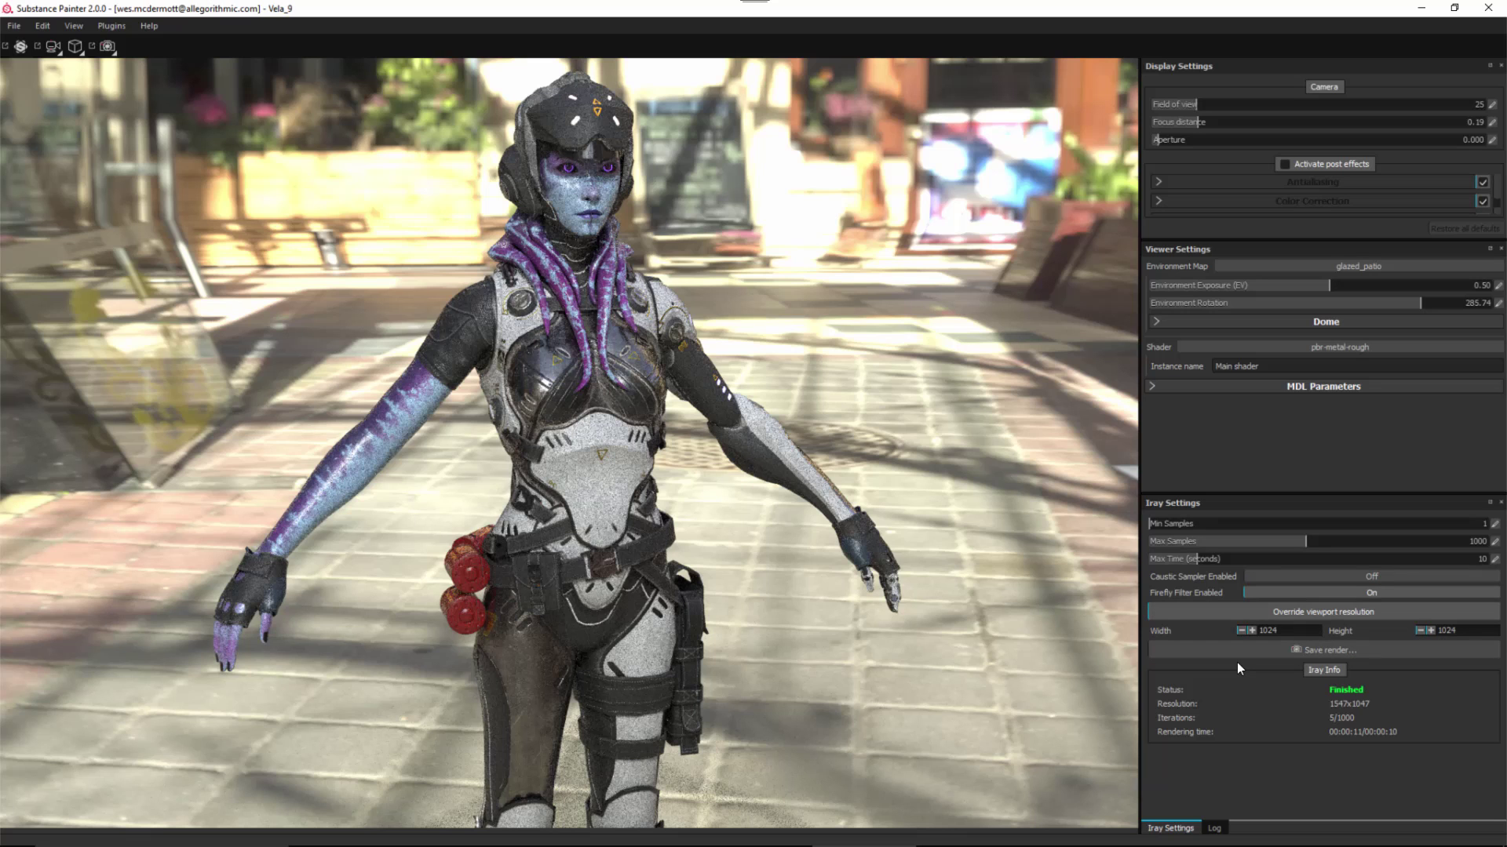
pyautogui.click(1304, 617)
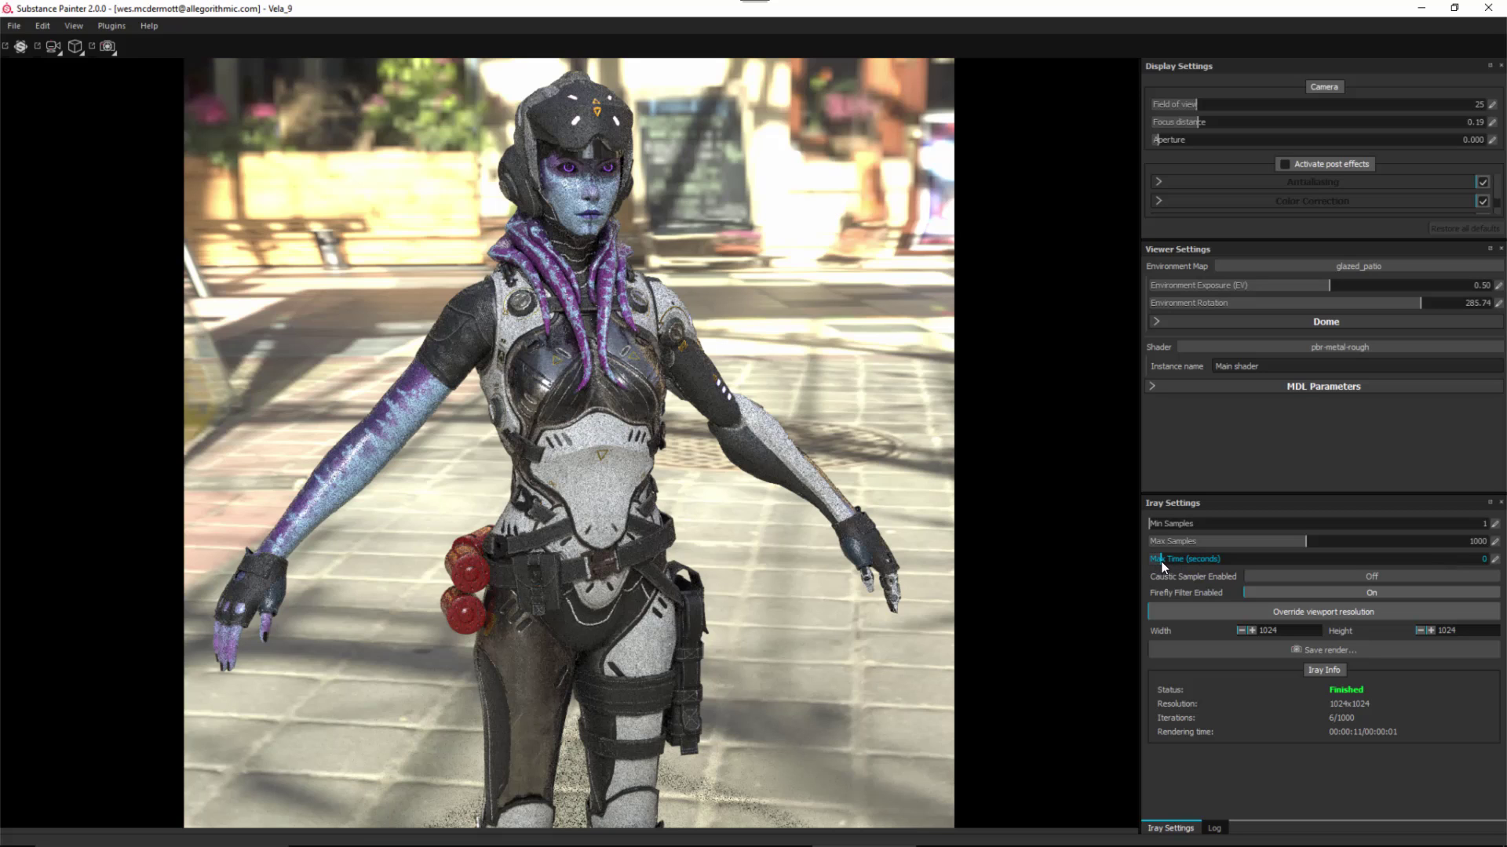
# Set the maximum render time to 1 second and orbit slightly around the character
pyautogui.click(1169, 562)
pyautogui.moveTo(661, 468)
pyautogui.keyDown('alt'); pyautogui.mouseDown()
pyautogui.moveTo(645, 444)
pyautogui.moveTo(686, 457)
pyautogui.mouseUp(); pyautogui.keyUp('alt')
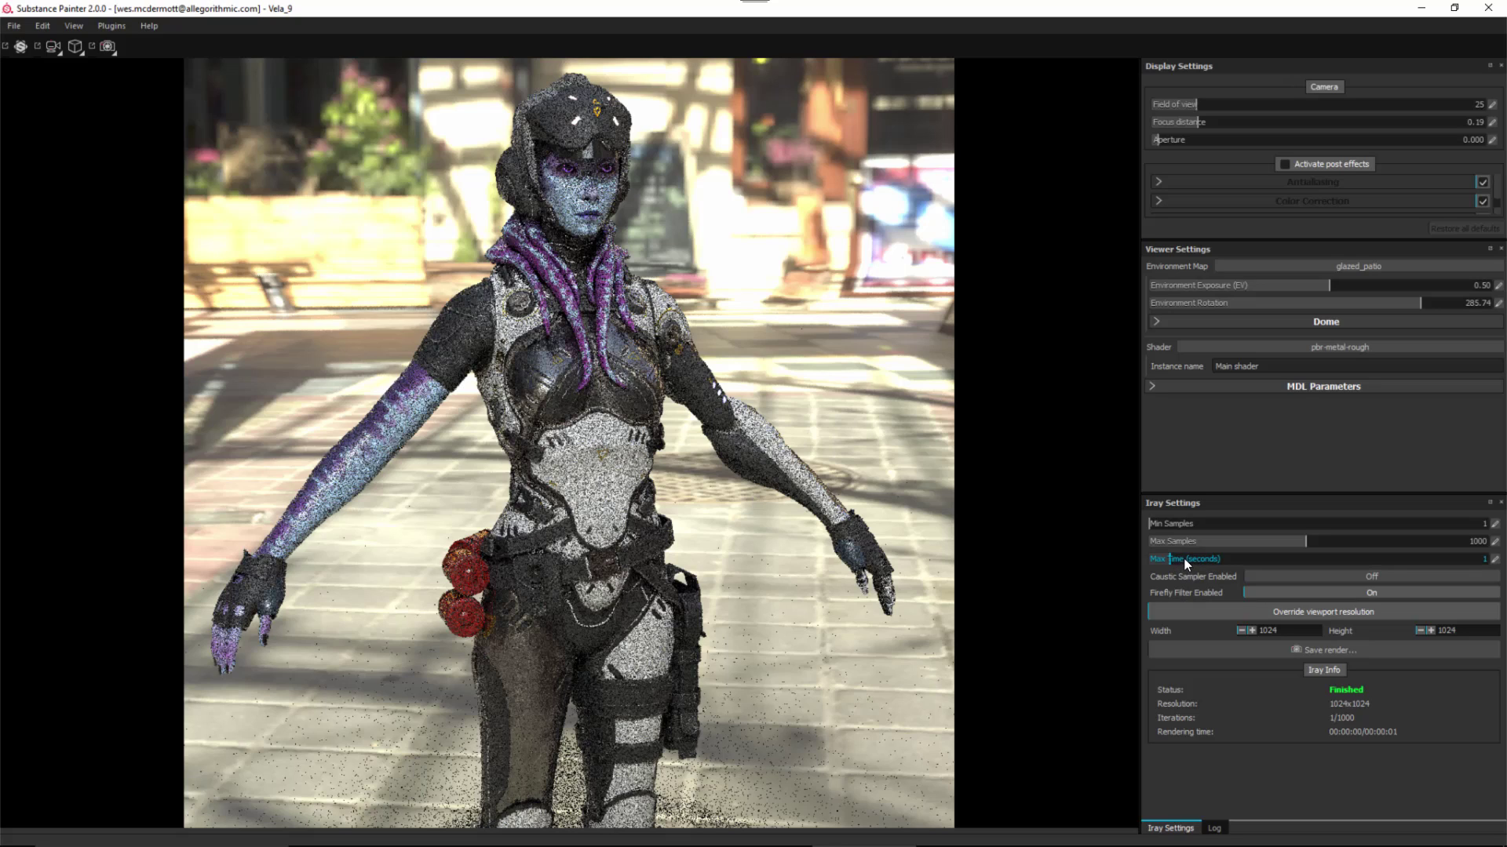
# Set the maximum render time to 60 seconds
pyautogui.click(1495, 559)
pyautogui.write('60')
pyautogui.press('Return')
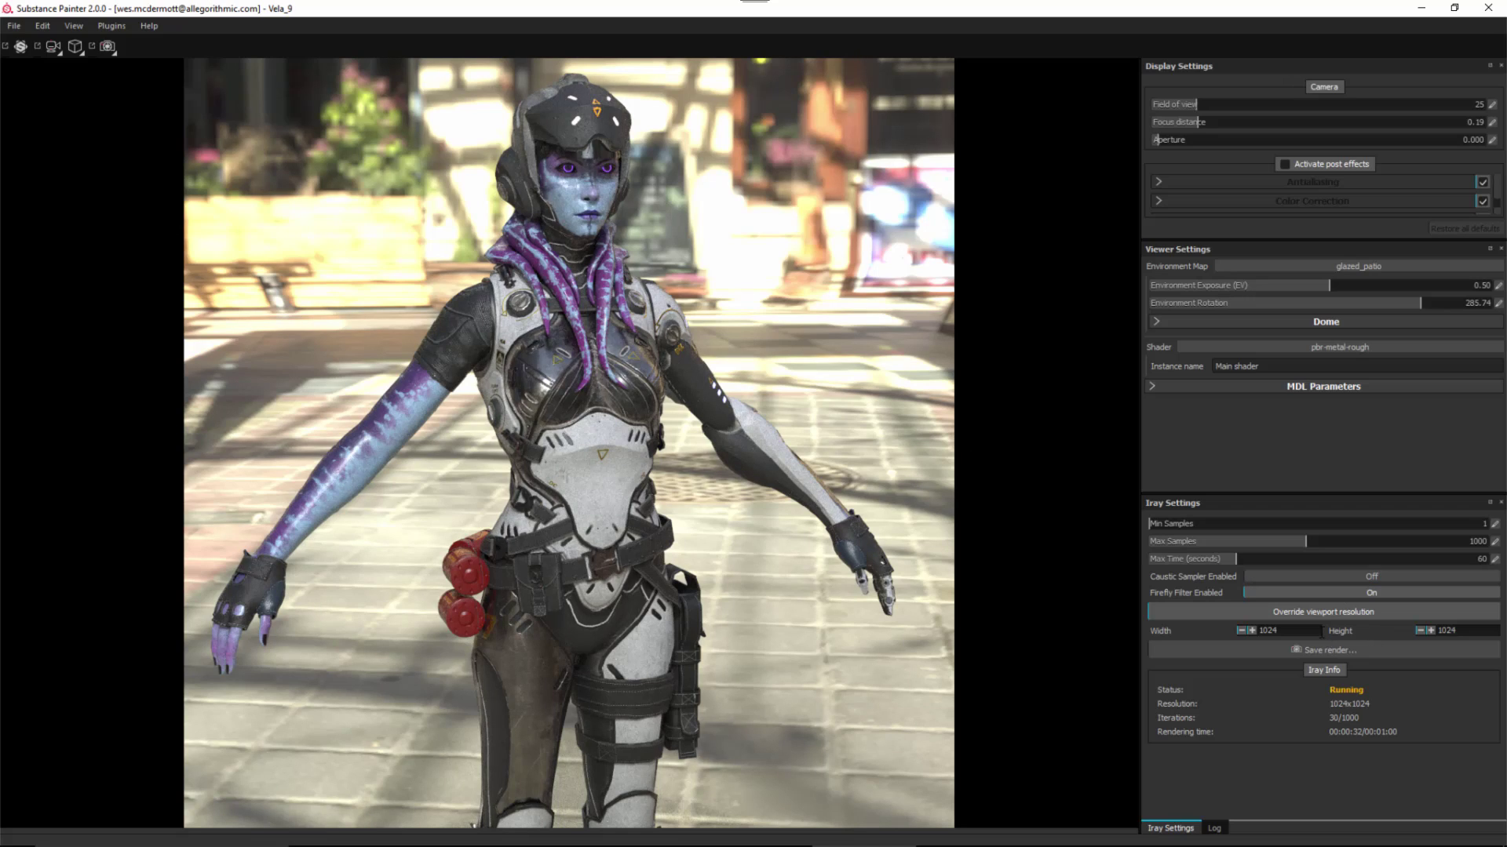
# Set the maximum render time to 1 second and frame the character's lower legs and feet
pyautogui.click(1405, 612)
pyautogui.click(1171, 564)
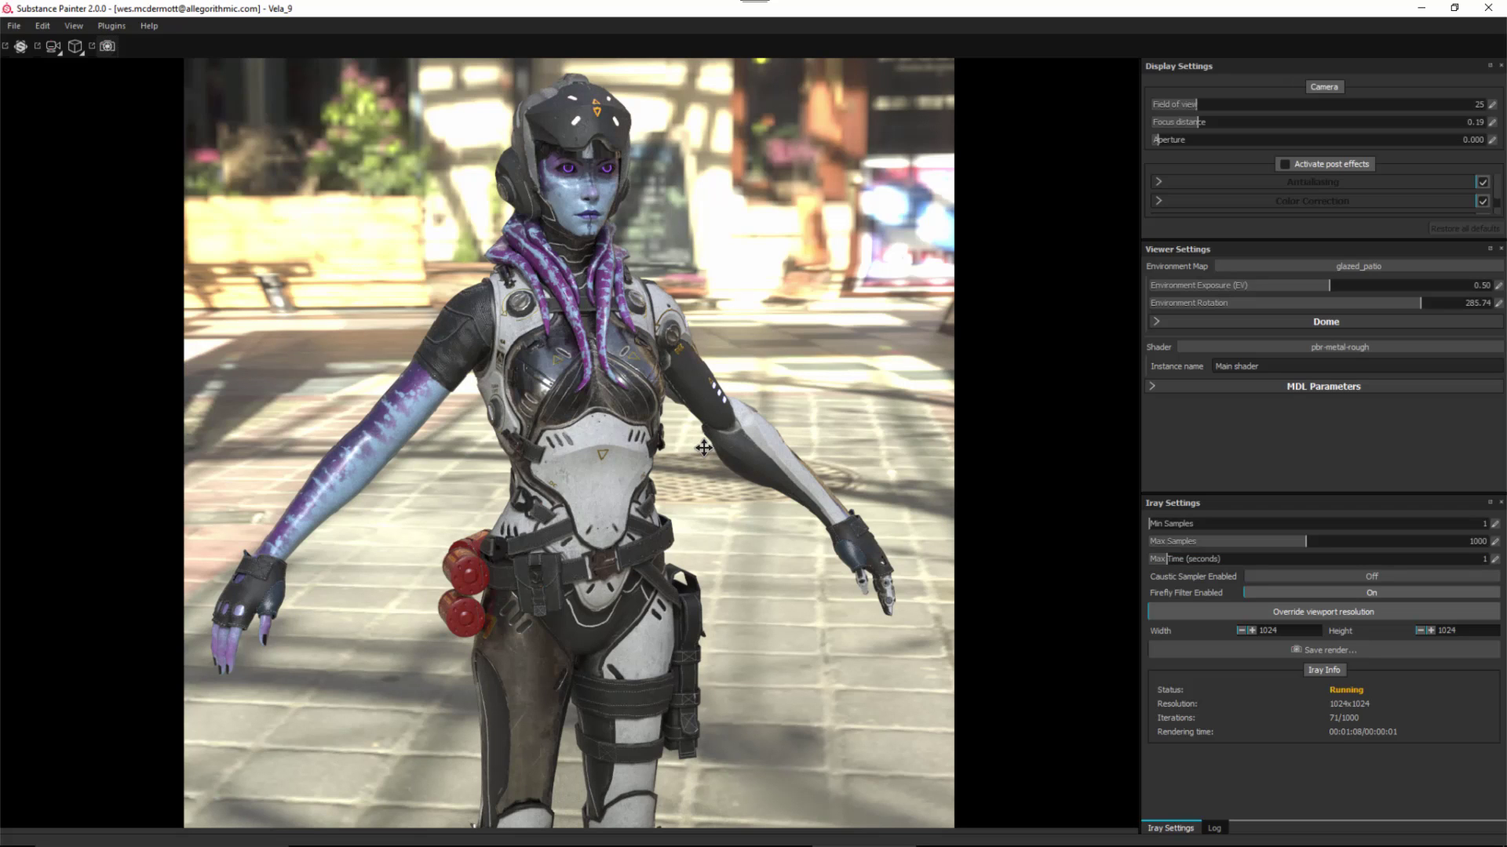
pyautogui.keyDown('alt'); pyautogui.moveTo(693, 541); pyautogui.dragTo(692, 502, button='middle'); pyautogui.keyUp('alt')
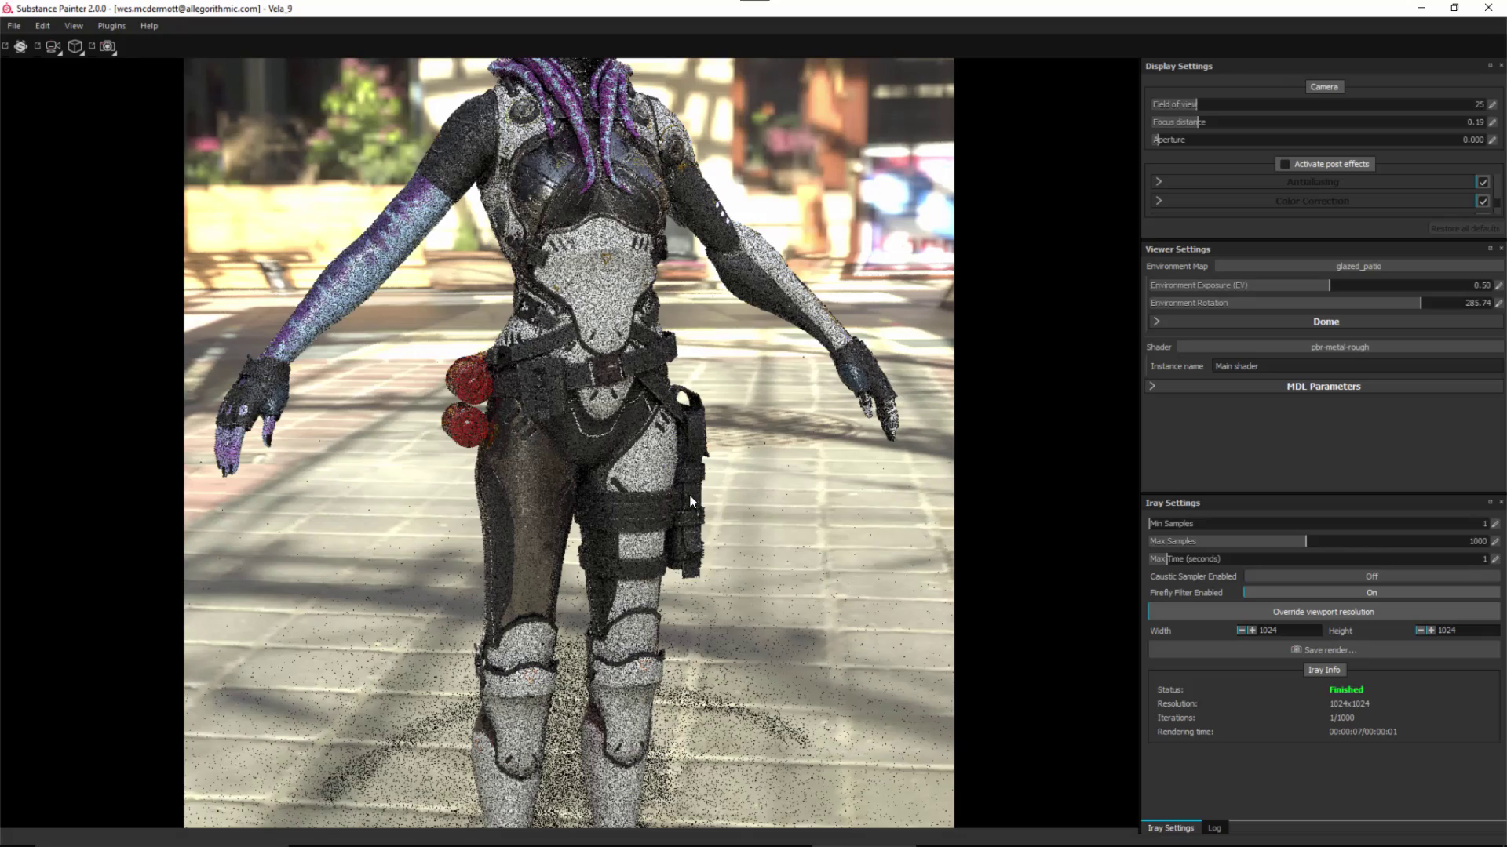
pyautogui.keyDown('alt'); pyautogui.moveTo(678, 595); pyautogui.dragTo(716, 612, button='middle'); pyautogui.keyUp('alt')
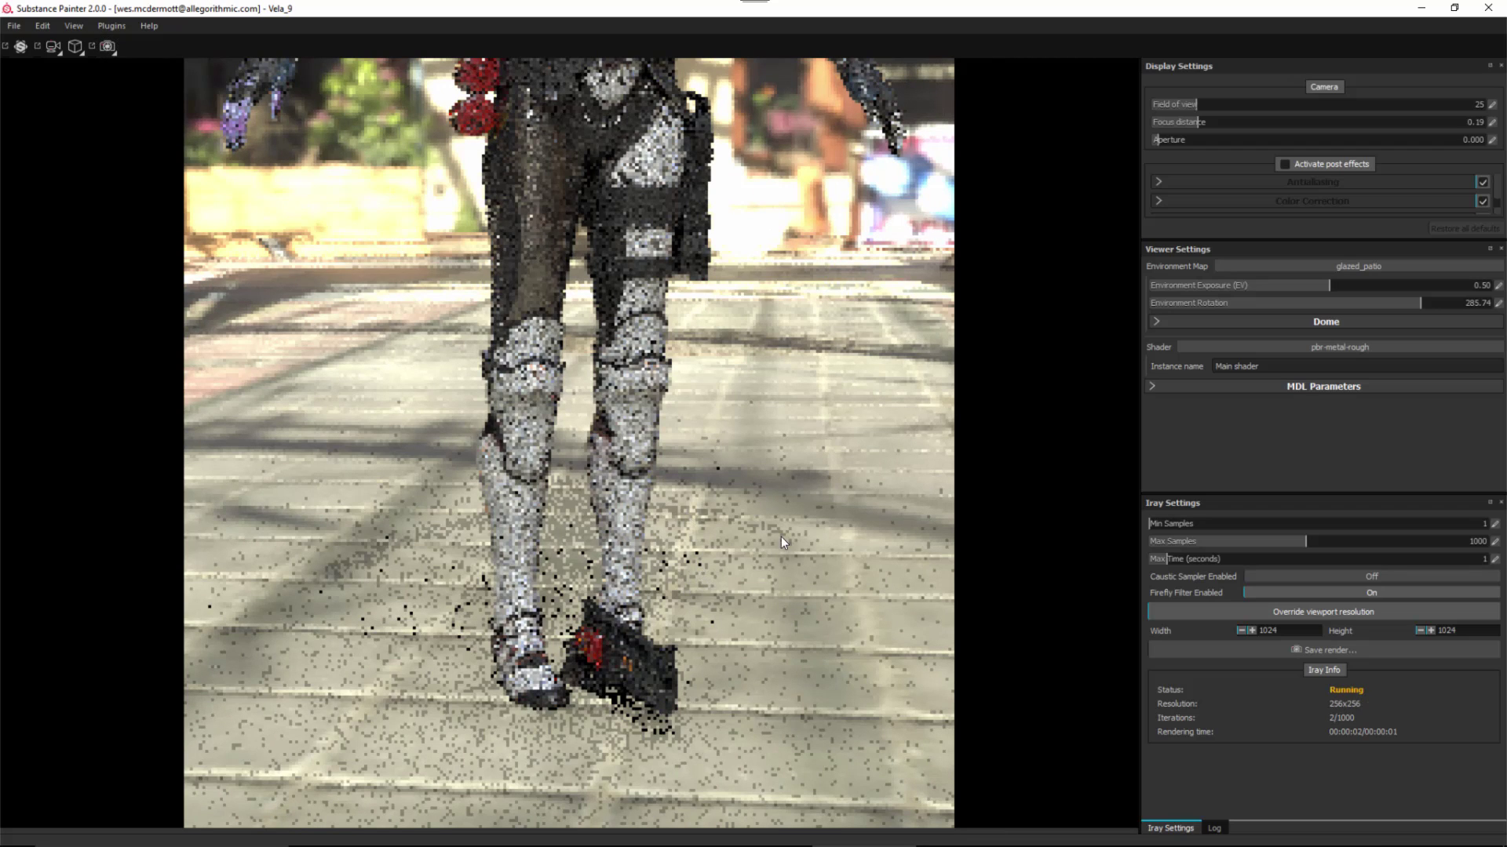
pyautogui.scroll(2, 678, 474)
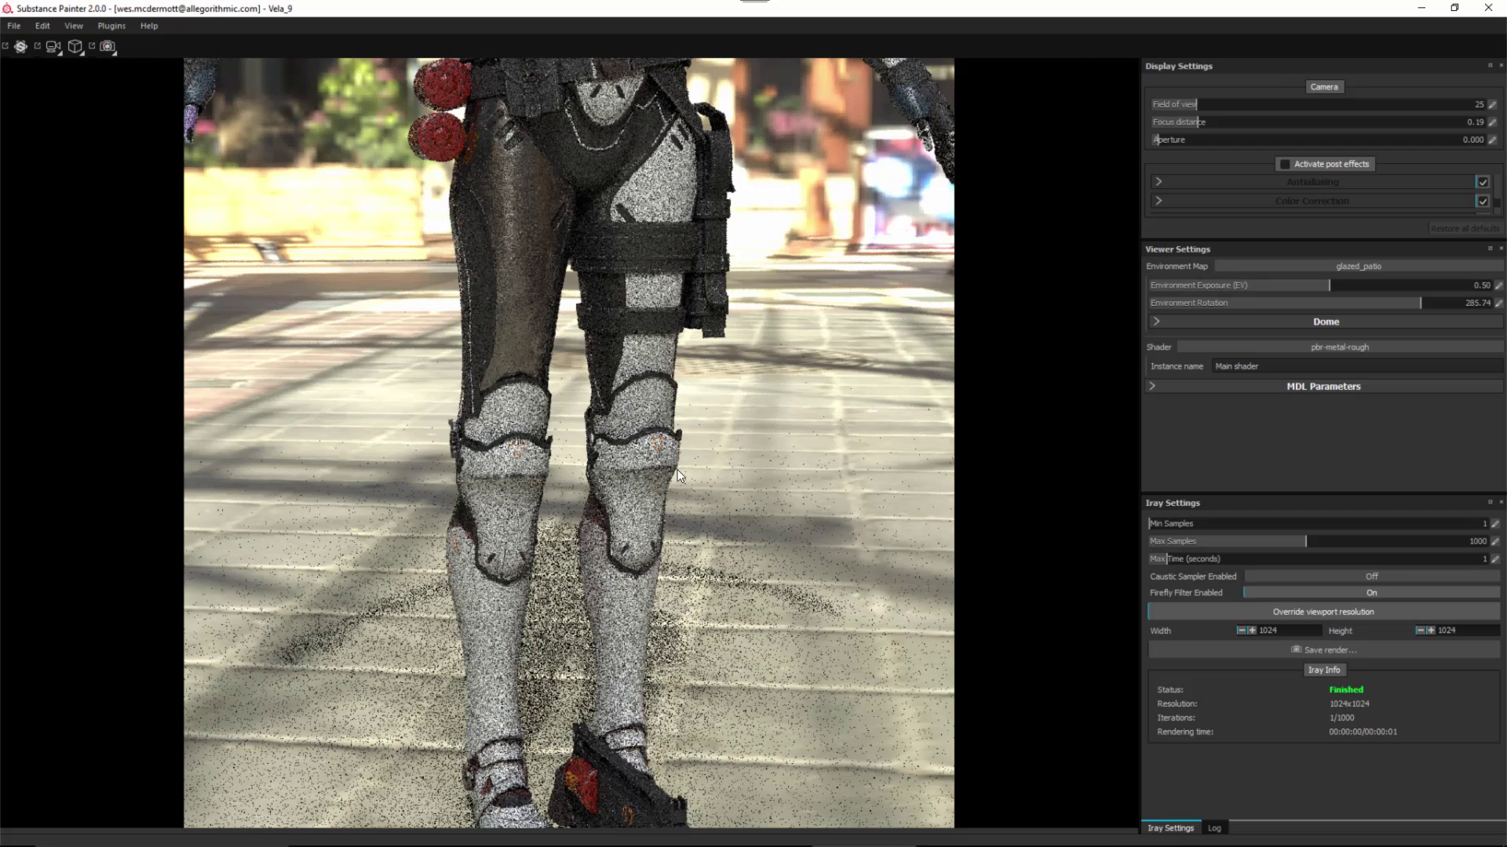
pyautogui.moveTo(684, 681); pyautogui.dragTo(669, 469, button='middle')
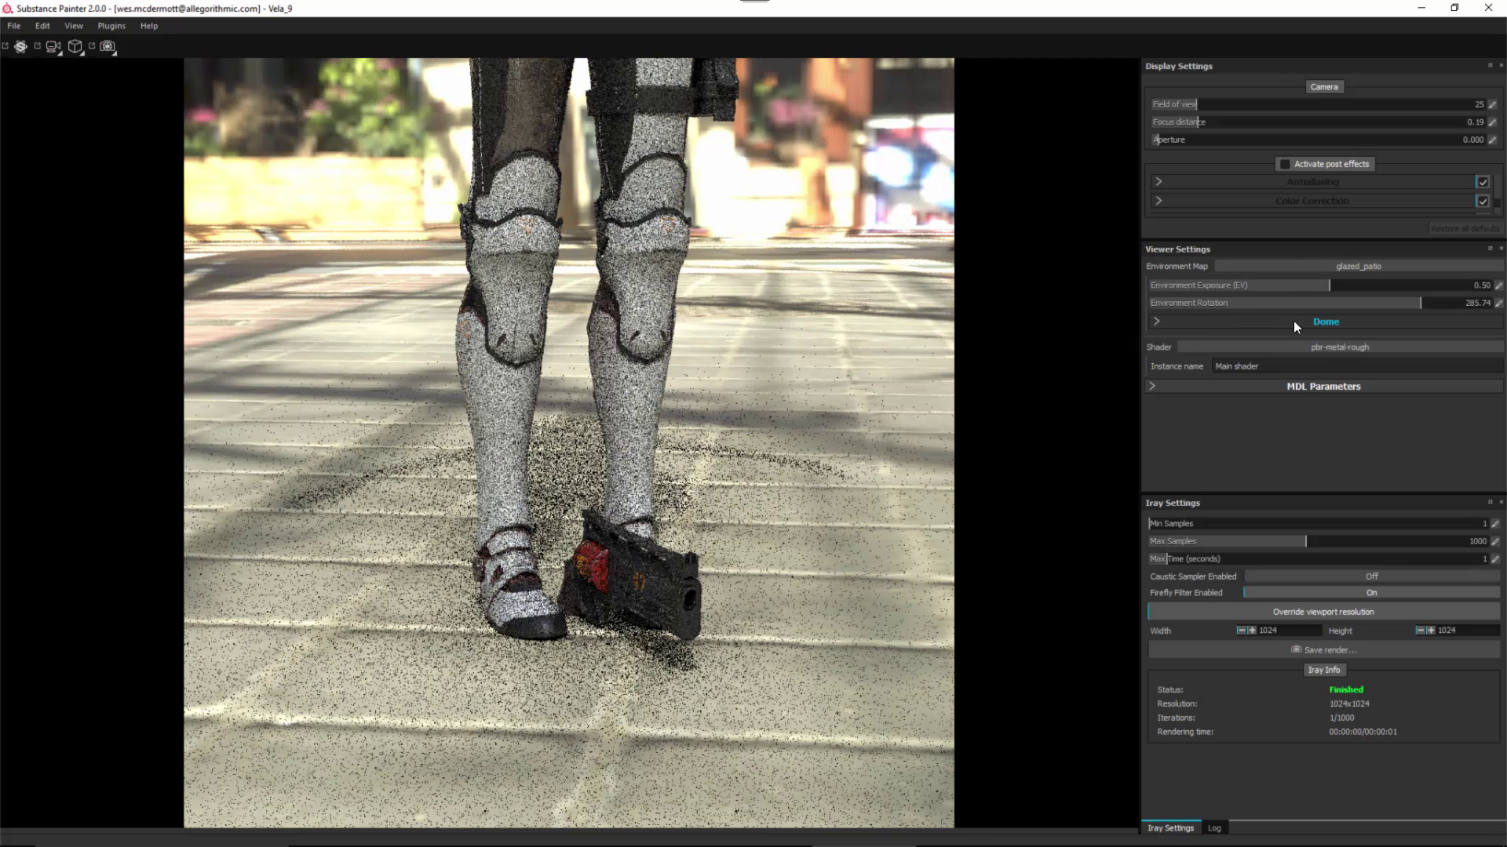
# Show all the environment dome settings and set the dome radius to 30
pyautogui.click(1217, 320)
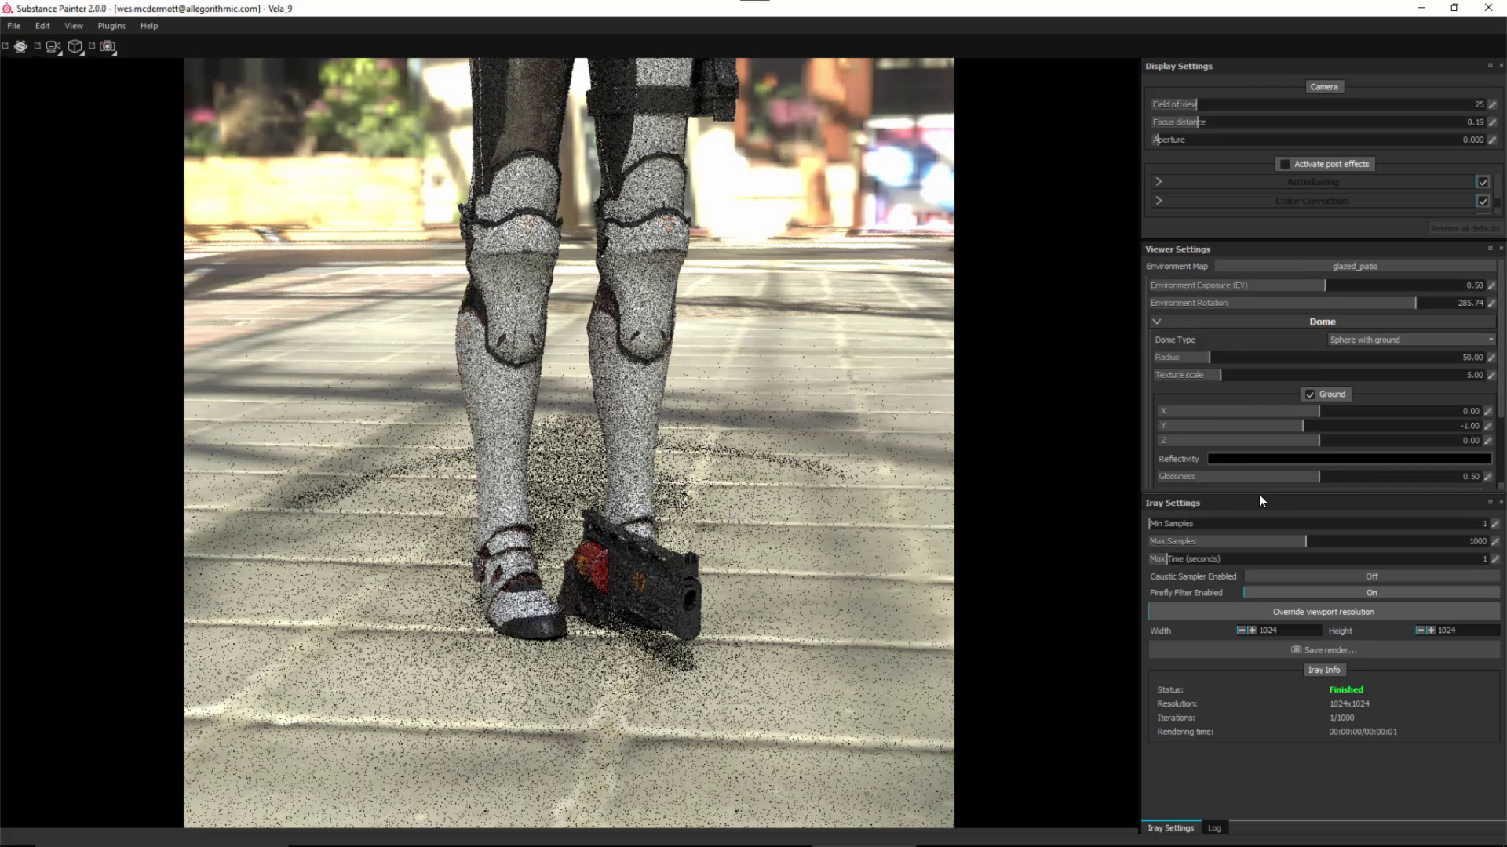
pyautogui.moveTo(1258, 494); pyautogui.dragTo(1258, 639)
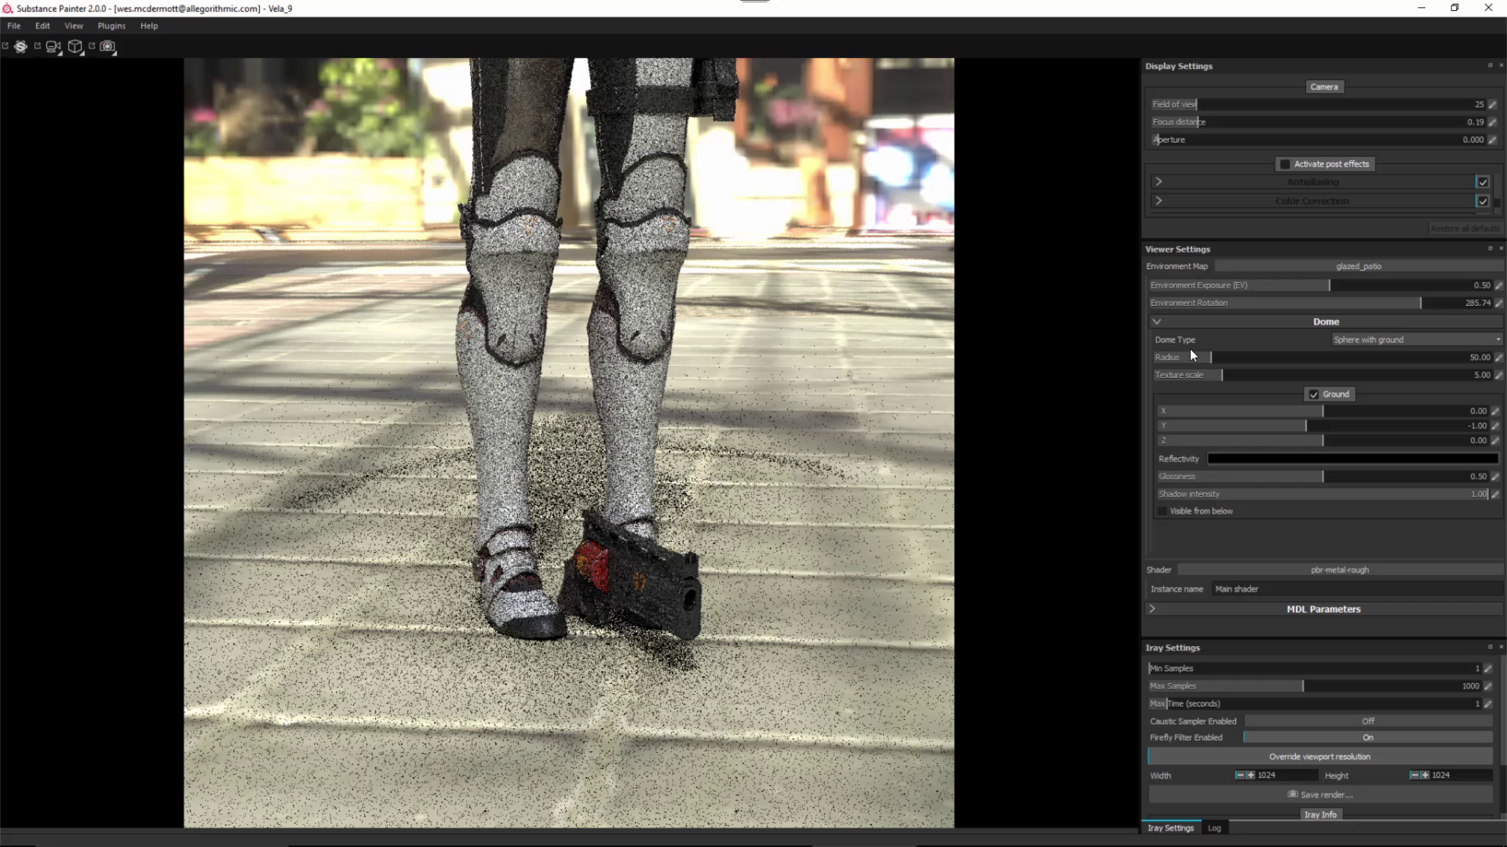
pyautogui.moveTo(1190, 360); pyautogui.dragTo(1180, 361)
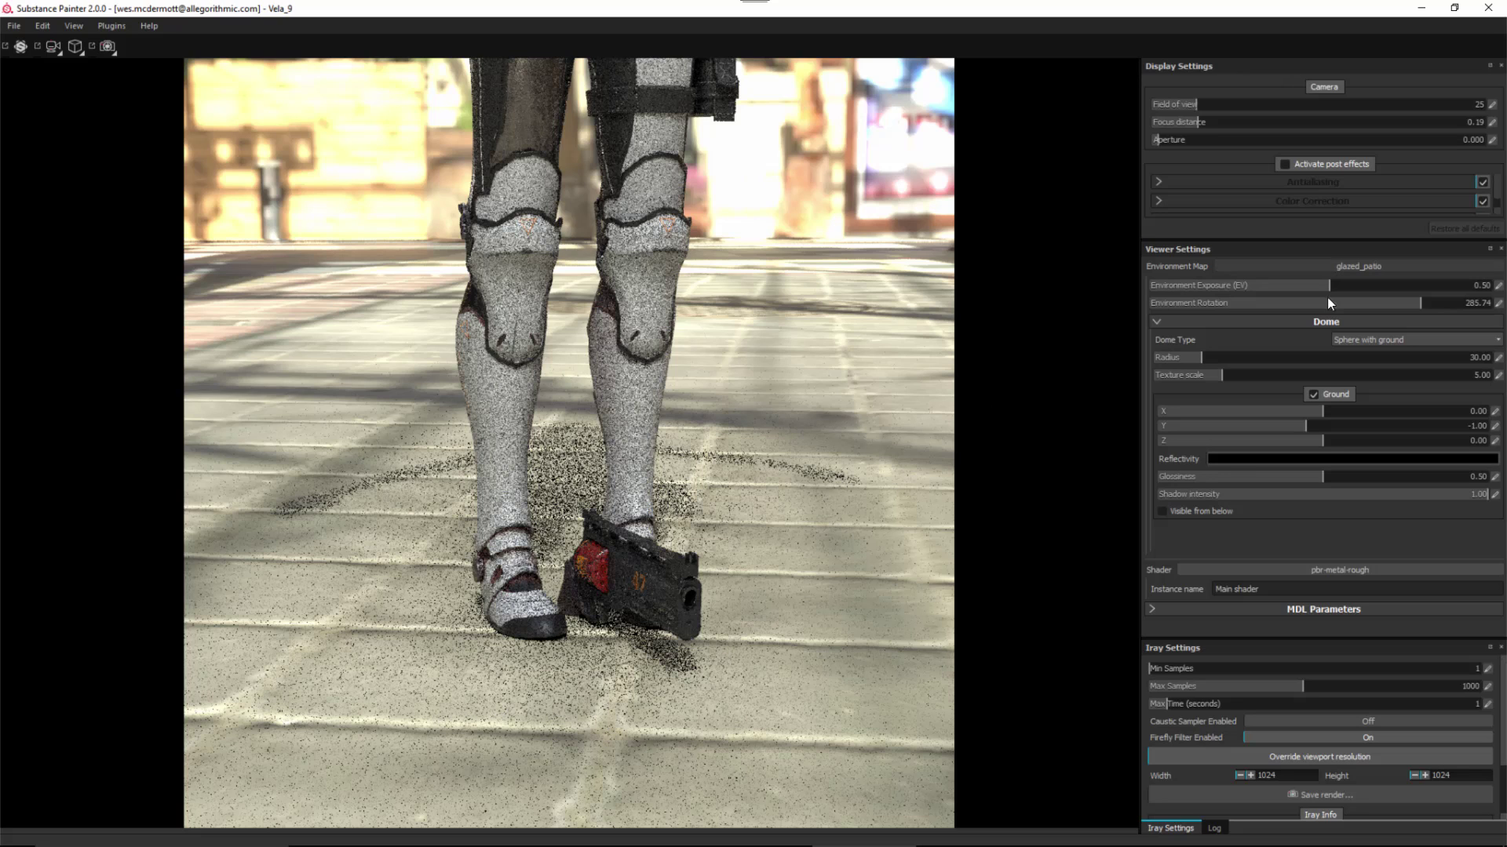
# Try the Infinite sphere dome type for the environment
pyautogui.click(1361, 339)
pyautogui.click(1348, 357)
pyautogui.scroll(1, 1347, 350)
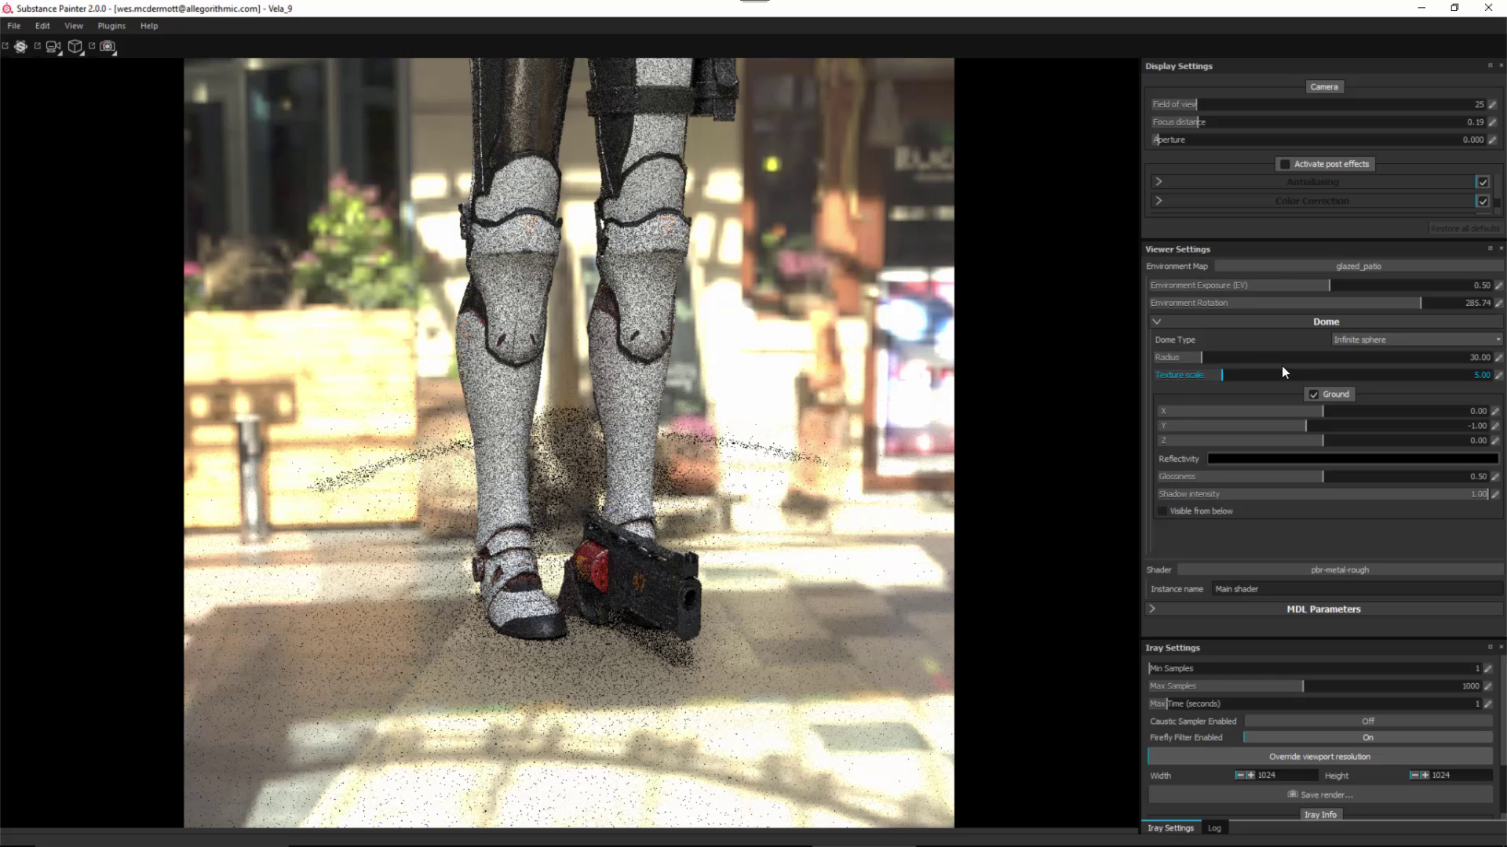
# Set the dome type to Sphere and the dome radius to 486.69
pyautogui.click(1351, 341)
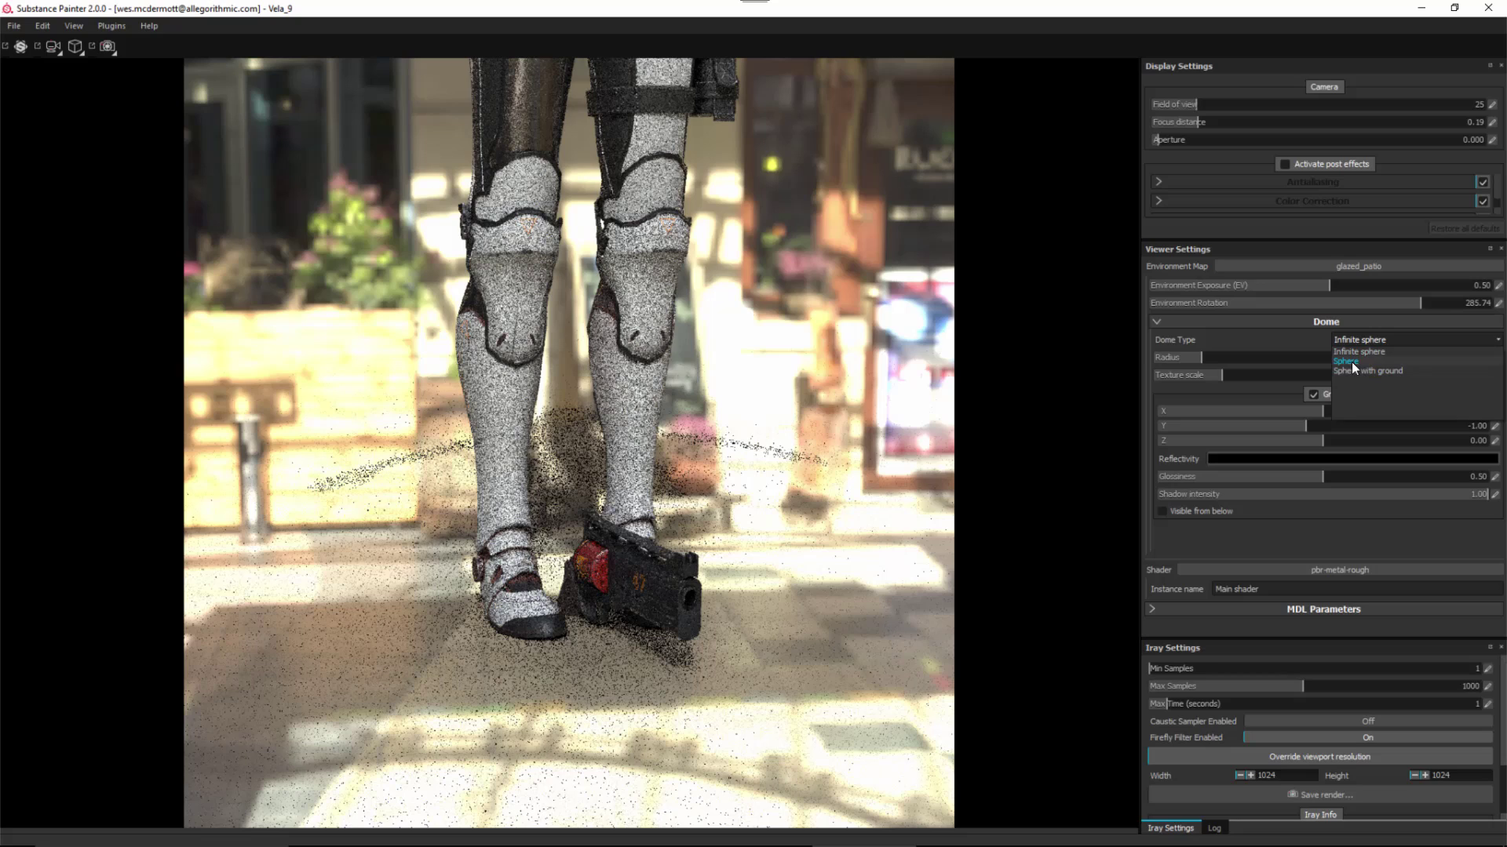
pyautogui.click(1352, 361)
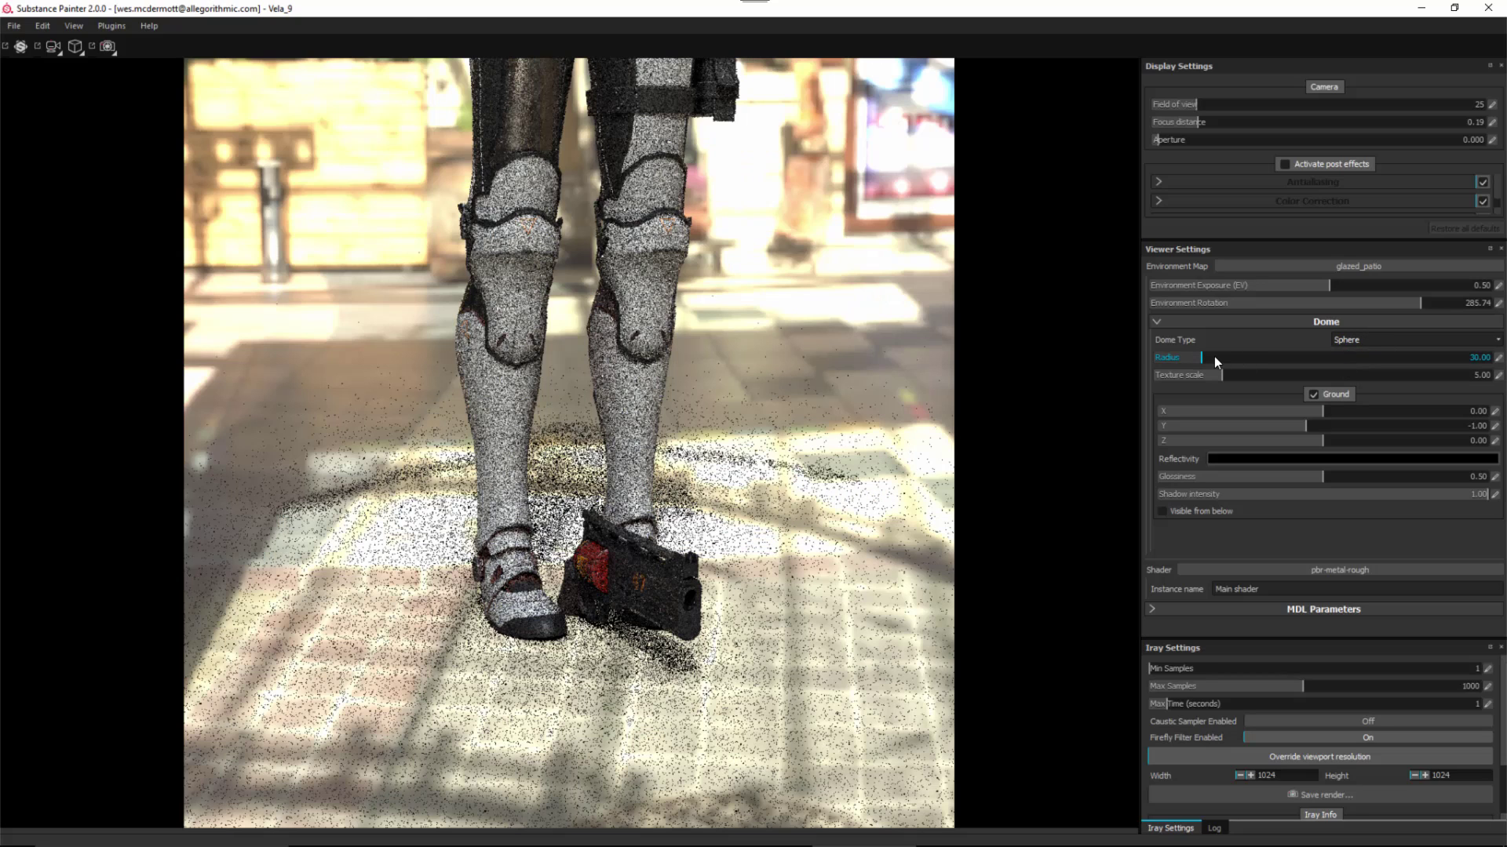
pyautogui.moveTo(1222, 361)
pyautogui.mouseDown()
pyautogui.moveTo(1276, 359)
pyautogui.moveTo(1235, 375)
pyautogui.mouseUp()
# Set the dome type to Sphere with ground and the texture scale to 1.45
pyautogui.click(1339, 340)
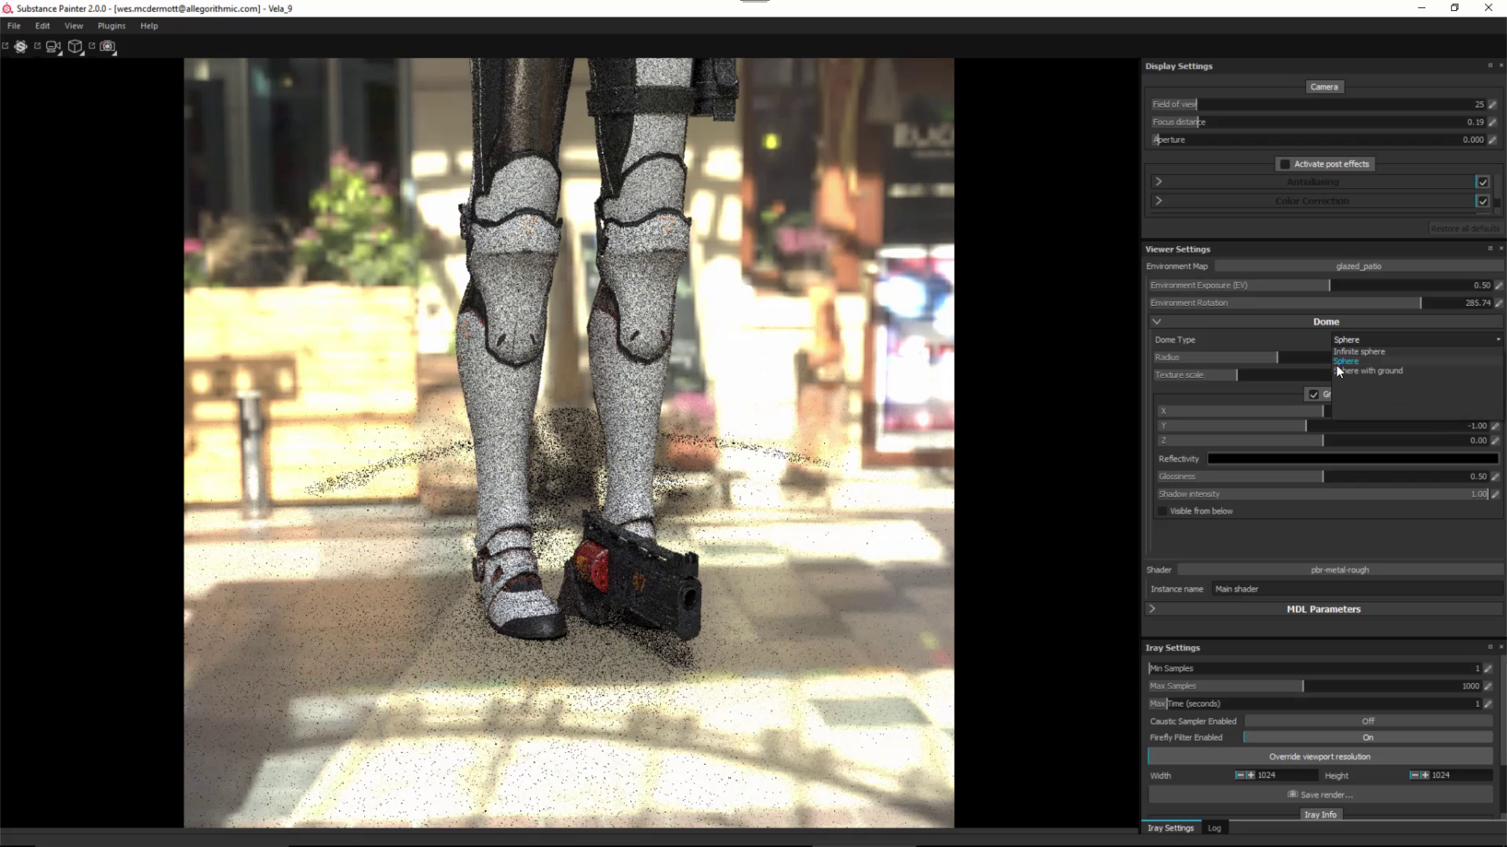
pyautogui.click(1338, 370)
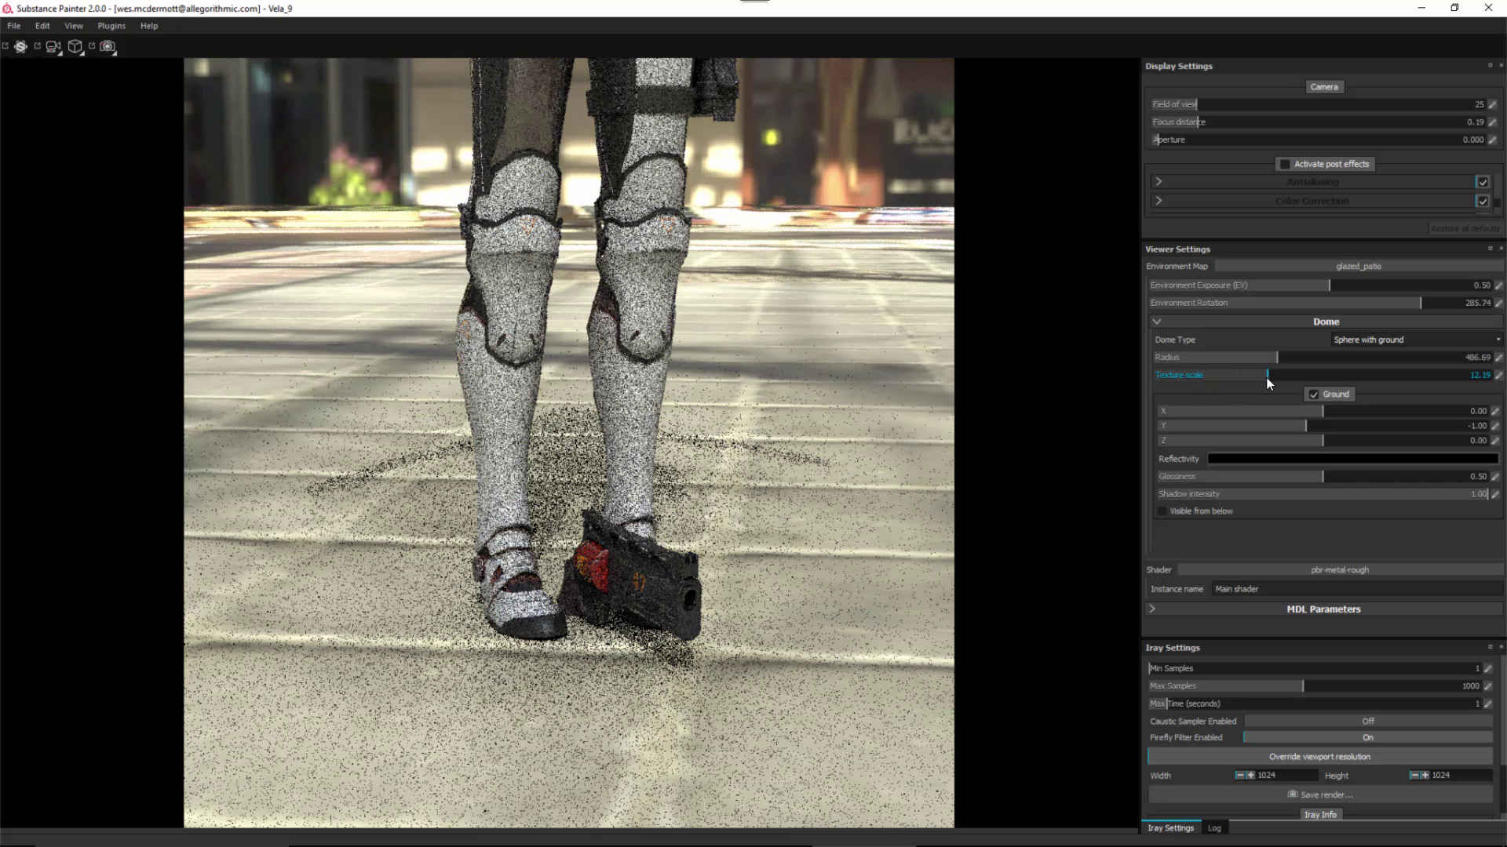
pyautogui.moveTo(1270, 383); pyautogui.dragTo(1176, 375)
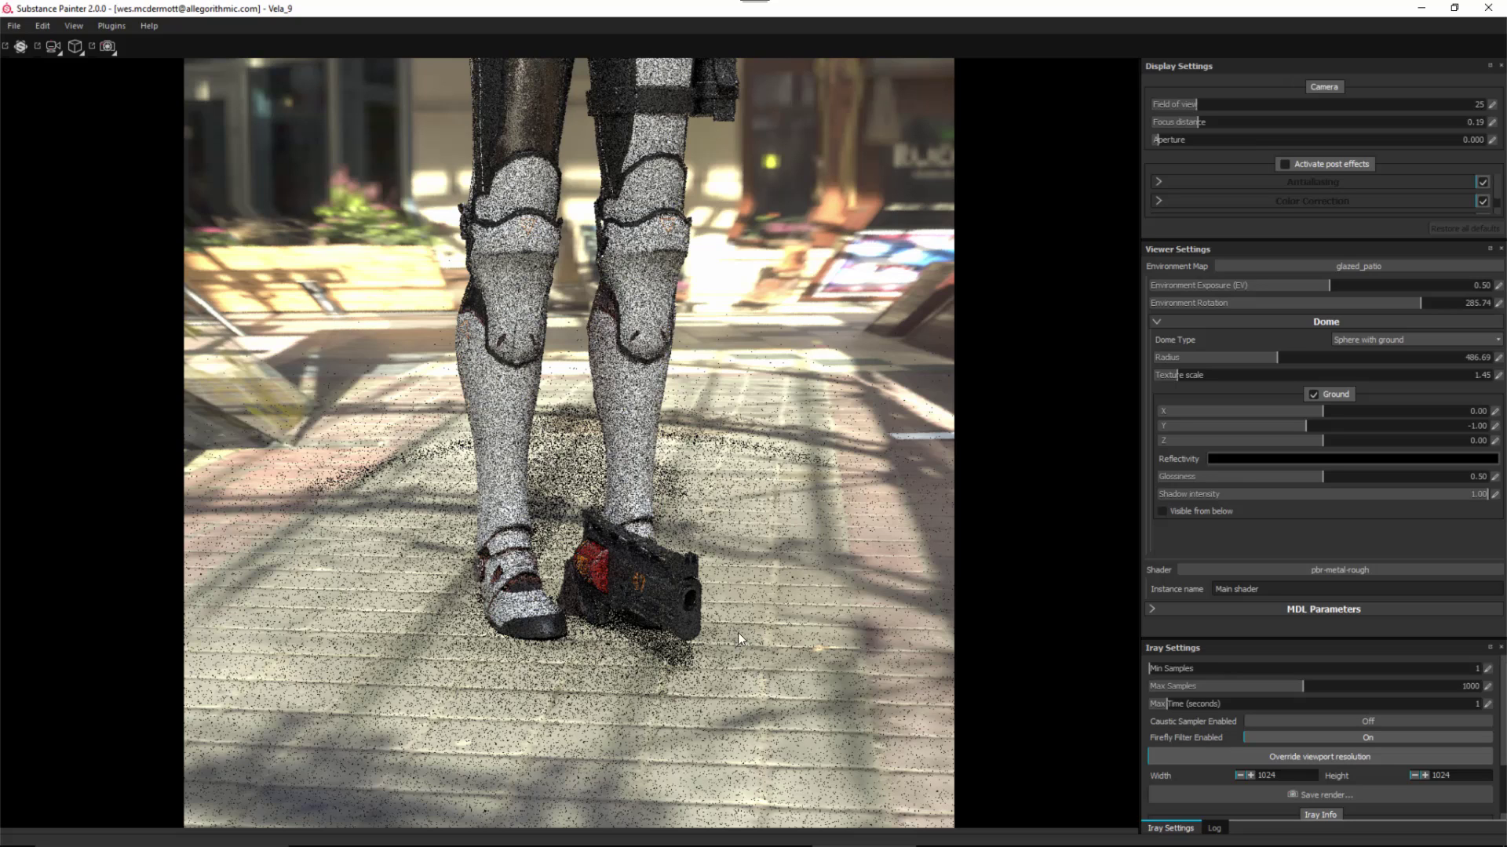
# Set the dome type to Infinite sphere and view the feet and gun from another angle
pyautogui.click(1373, 340)
pyautogui.click(1356, 350)
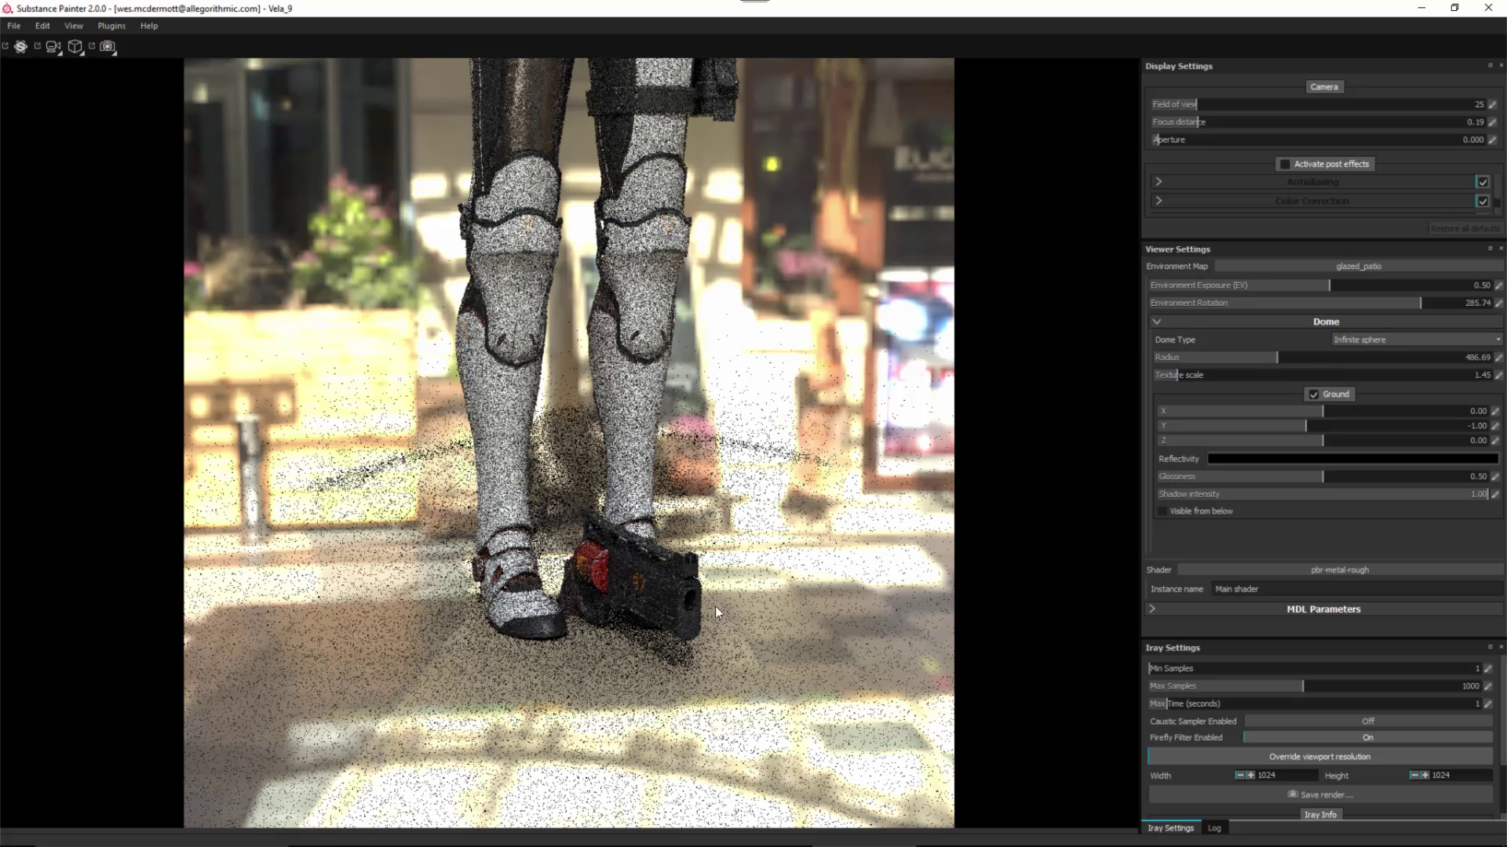
pyautogui.keyDown('alt'); pyautogui.moveTo(573, 629); pyautogui.dragTo(623, 610); pyautogui.keyUp('alt')
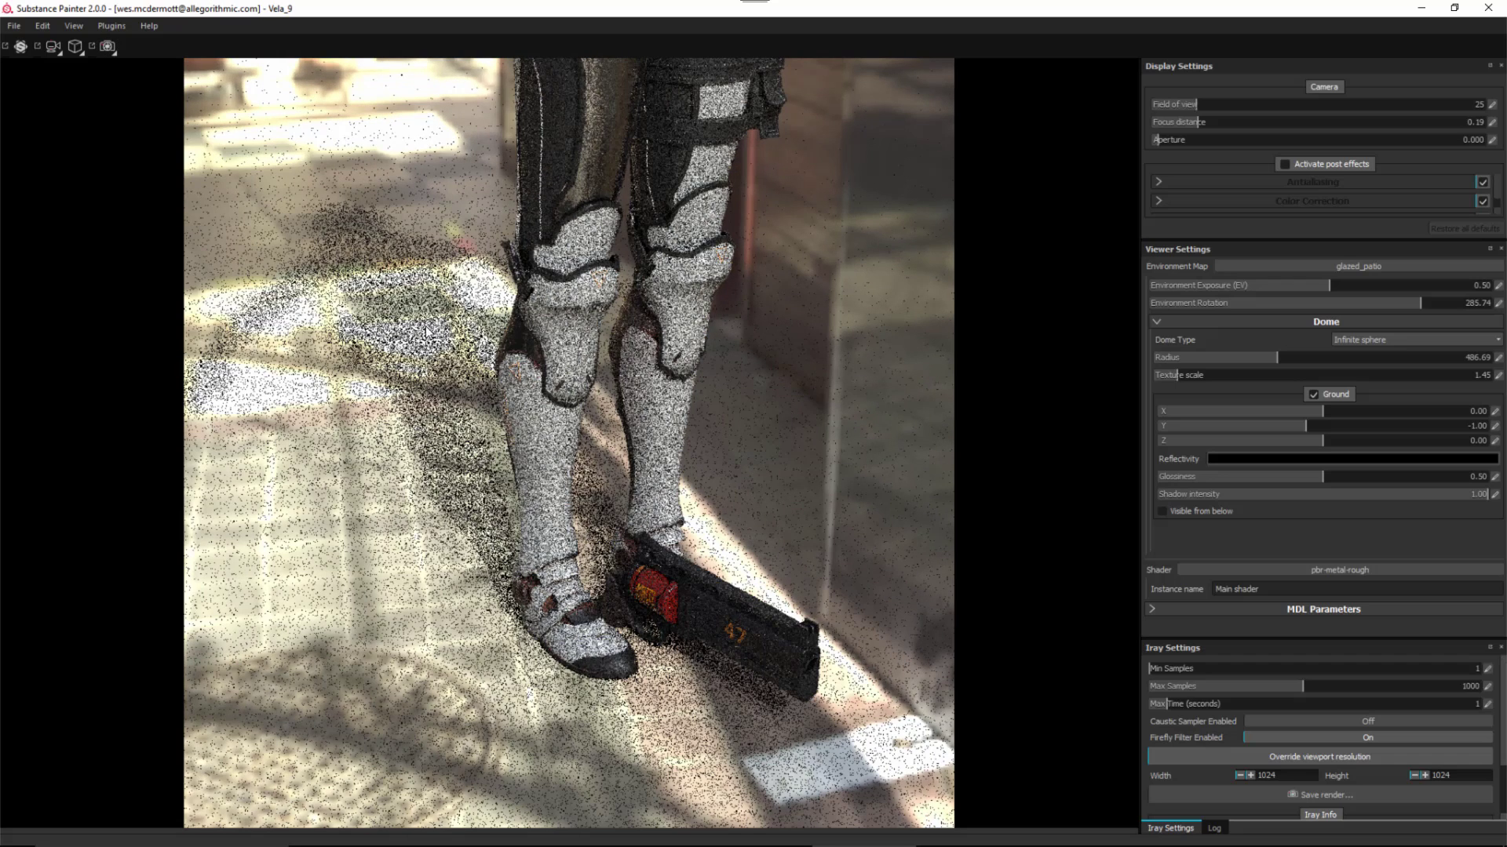
# Turn off the dome's ground, inspect the feet from another angle, and turn the ground back on
pyautogui.click(1314, 394)
pyautogui.click(1315, 394)
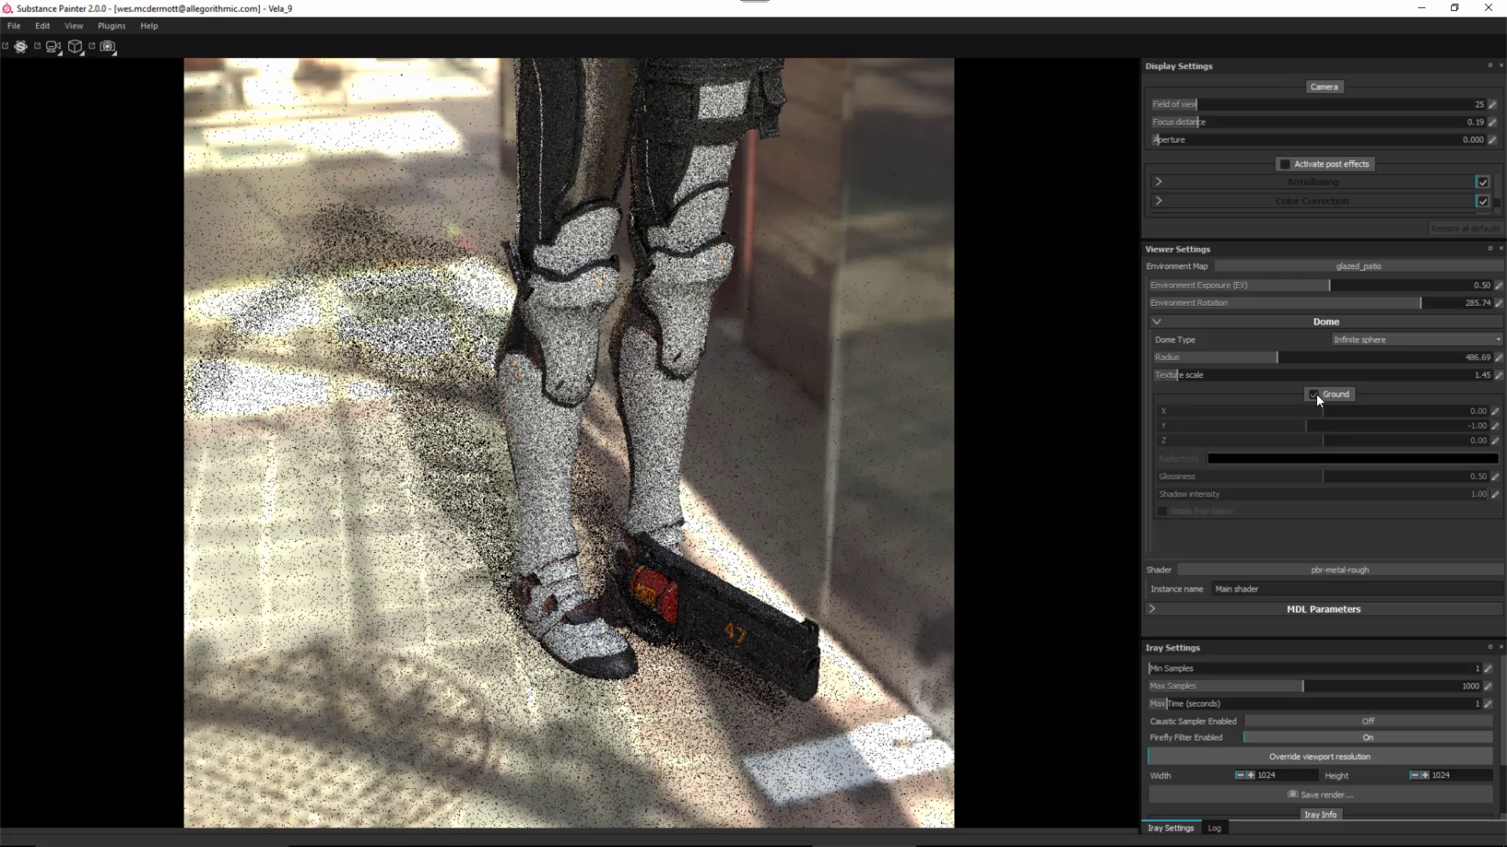
pyautogui.click(1314, 396)
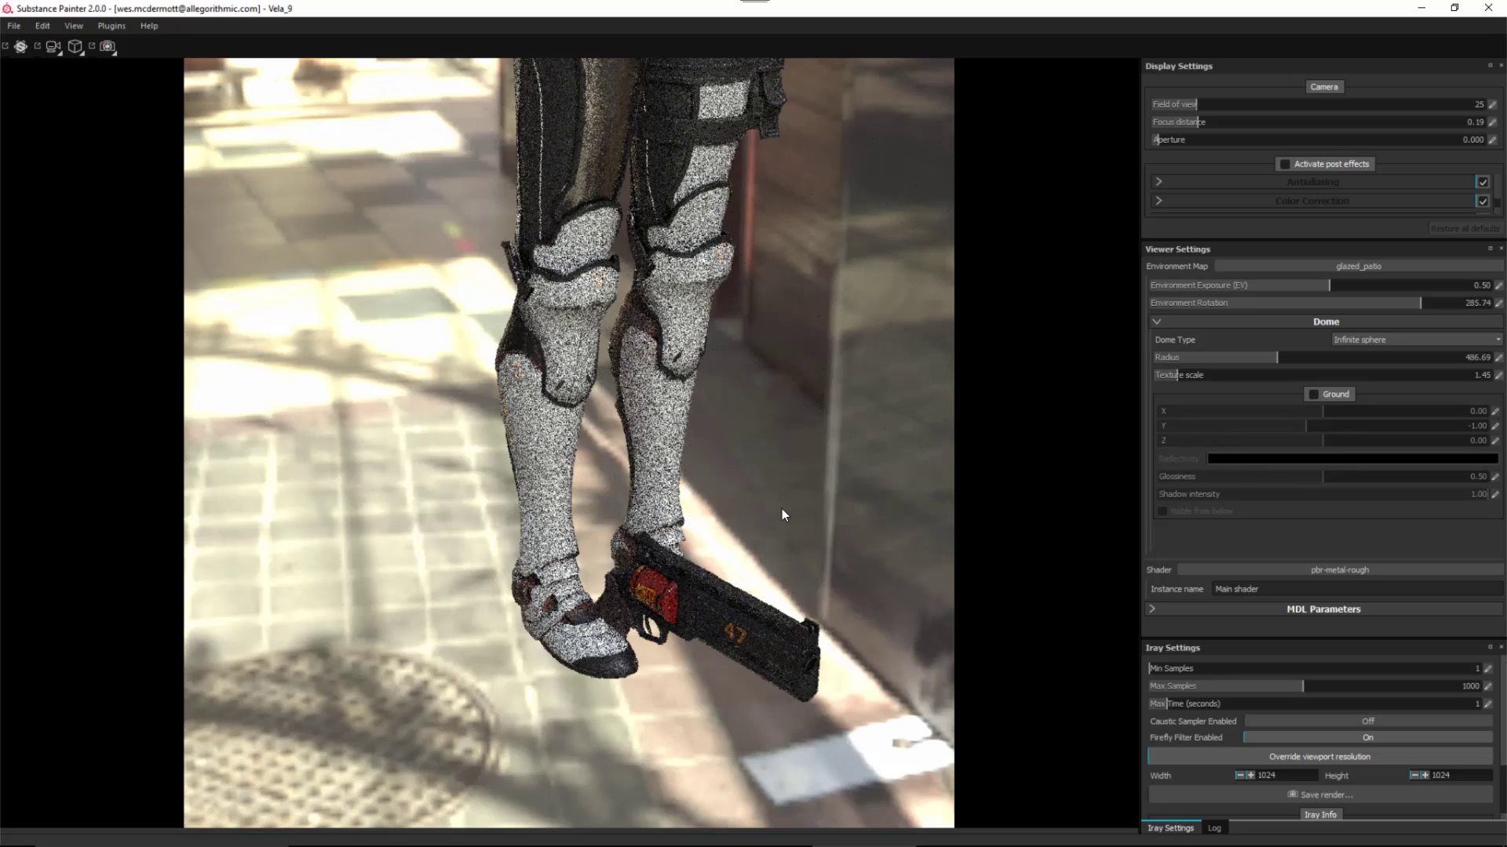
pyautogui.keyDown('alt'); pyautogui.moveTo(615, 637); pyautogui.dragTo(643, 608); pyautogui.keyUp('alt')
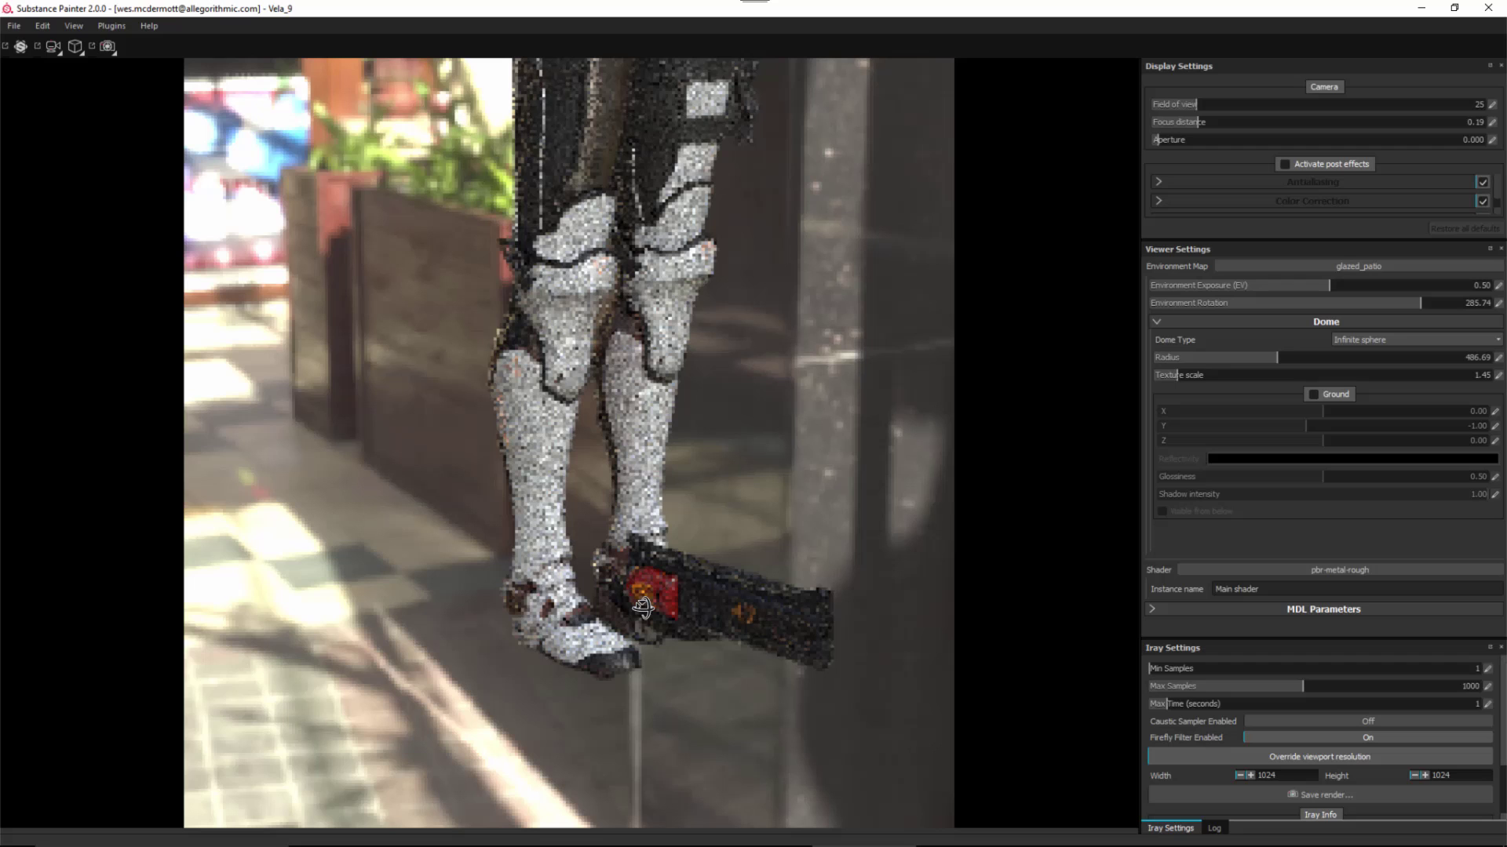
pyautogui.click(1313, 394)
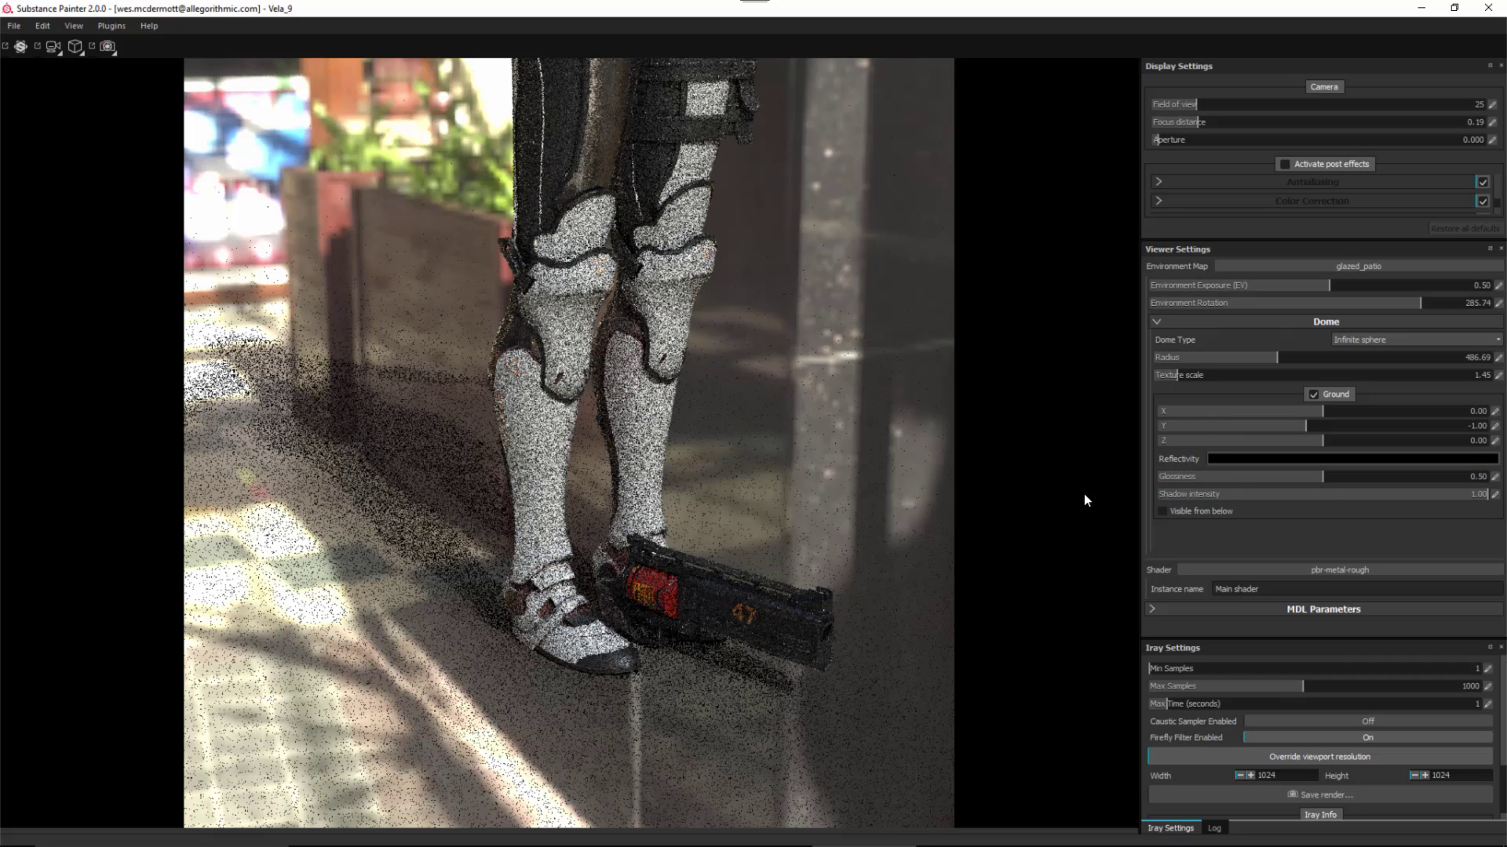
# Set the dome ground's reflectivity to a mid gray with value 0.517 and its glossiness to 0.30
pyautogui.click(1225, 460)
pyautogui.moveTo(1209, 379); pyautogui.dragTo(1062, 352)
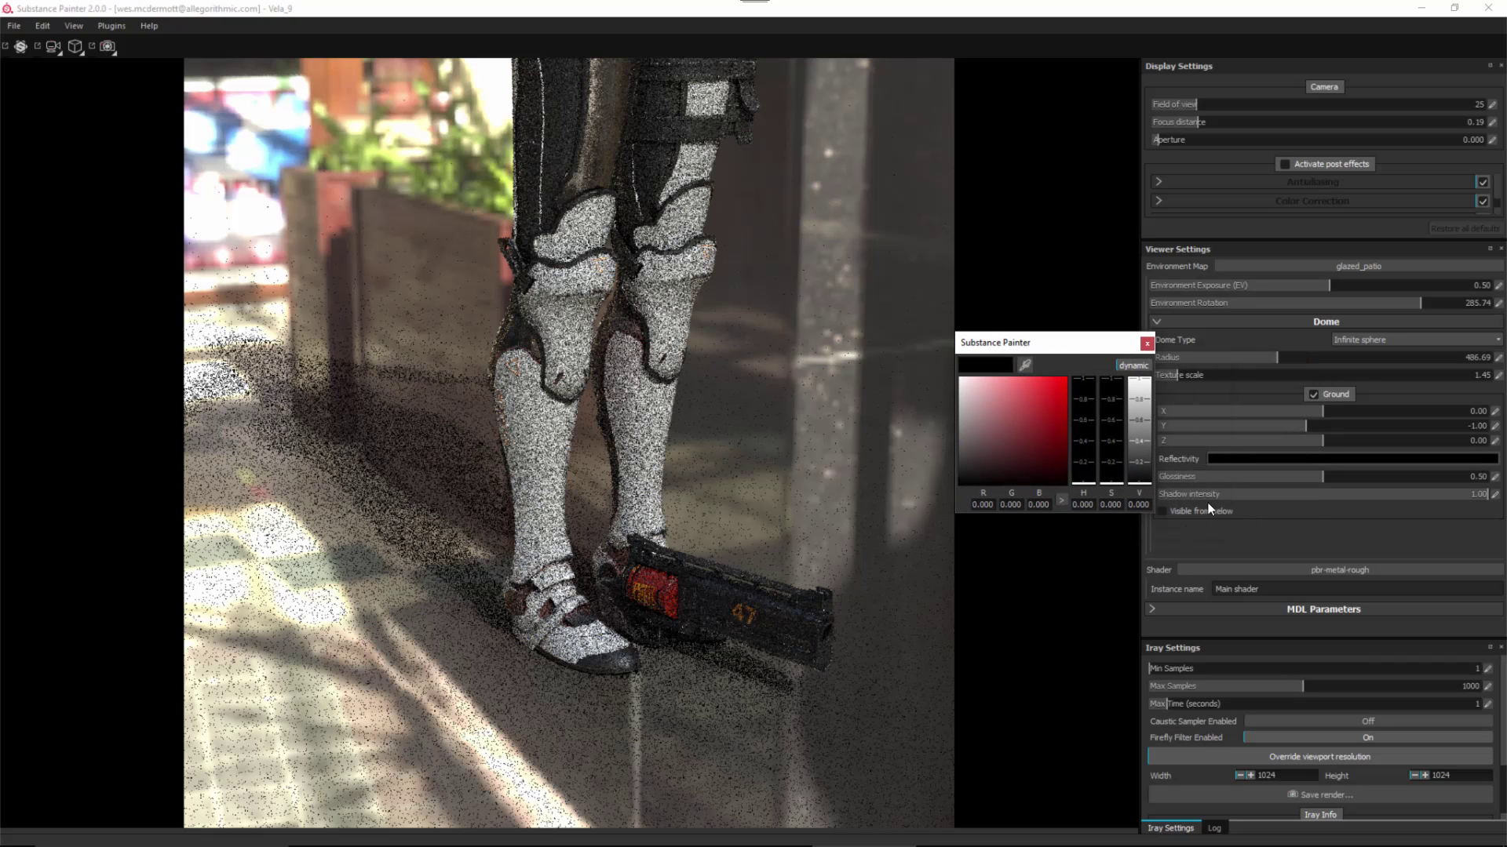
pyautogui.moveTo(1143, 439); pyautogui.dragTo(1145, 430)
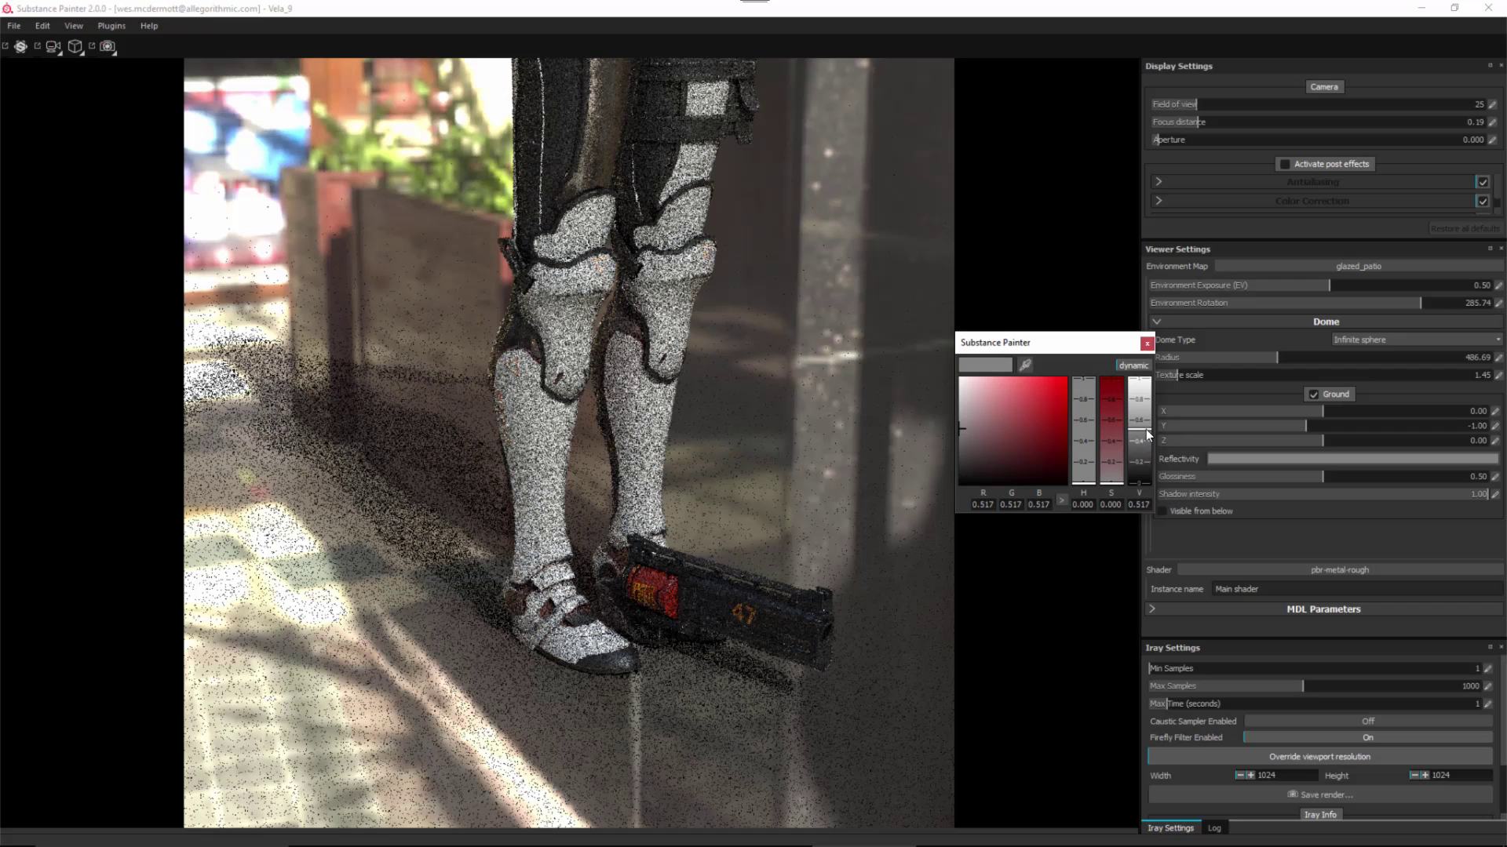
pyautogui.click(1147, 343)
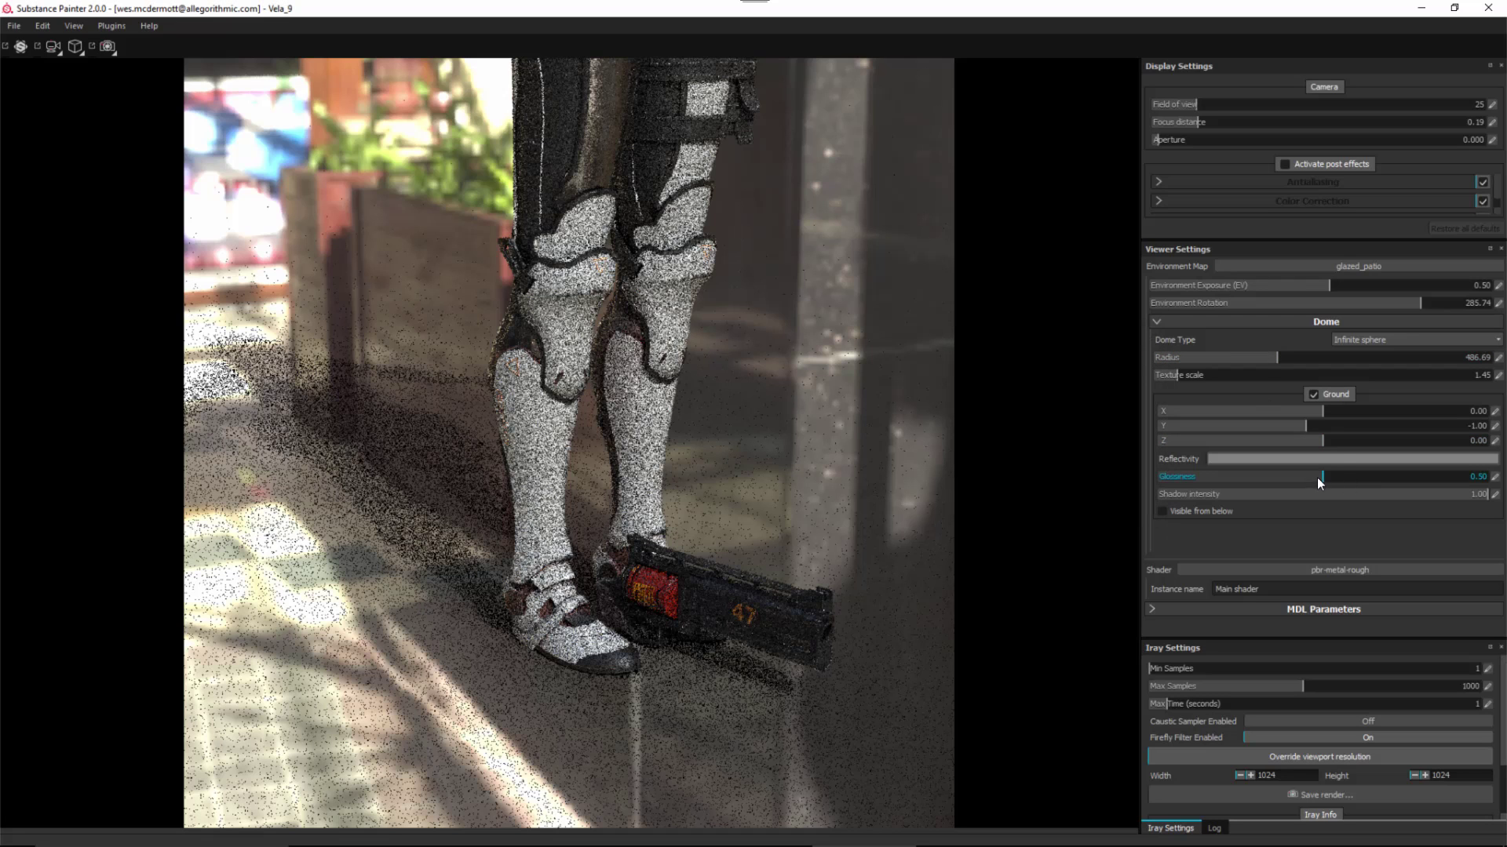
pyautogui.moveTo(1242, 480); pyautogui.dragTo(1232, 477)
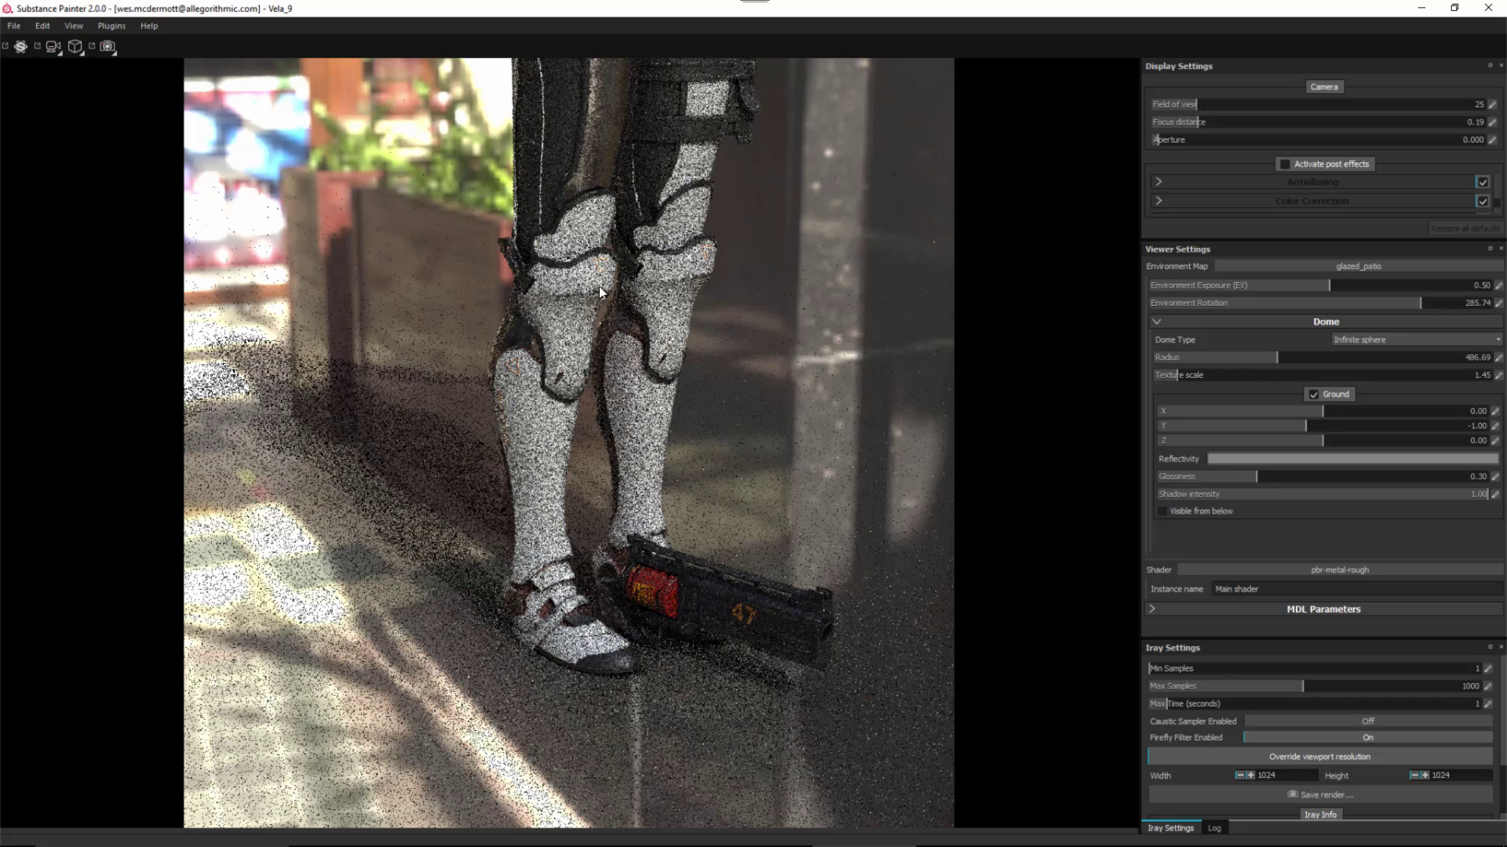
pyautogui.click(1314, 322)
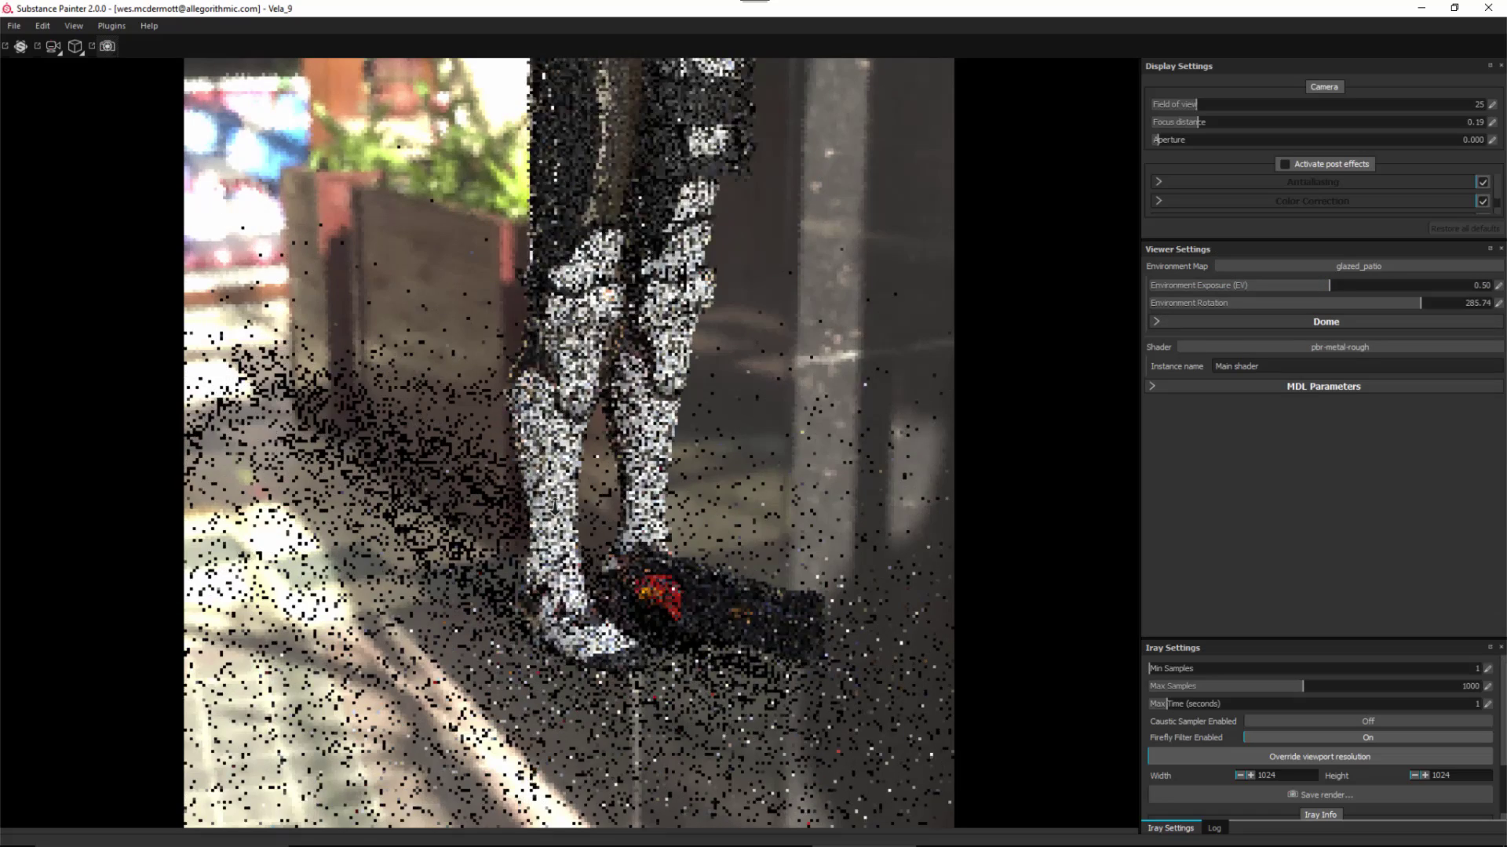
# Frame the character's face and set the camera's aperture to 0.015 and focus distance to 0.60
pyautogui.keyDown('alt'); pyautogui.moveTo(772, 471); pyautogui.dragTo(773, 497, button='middle'); pyautogui.keyUp('alt')
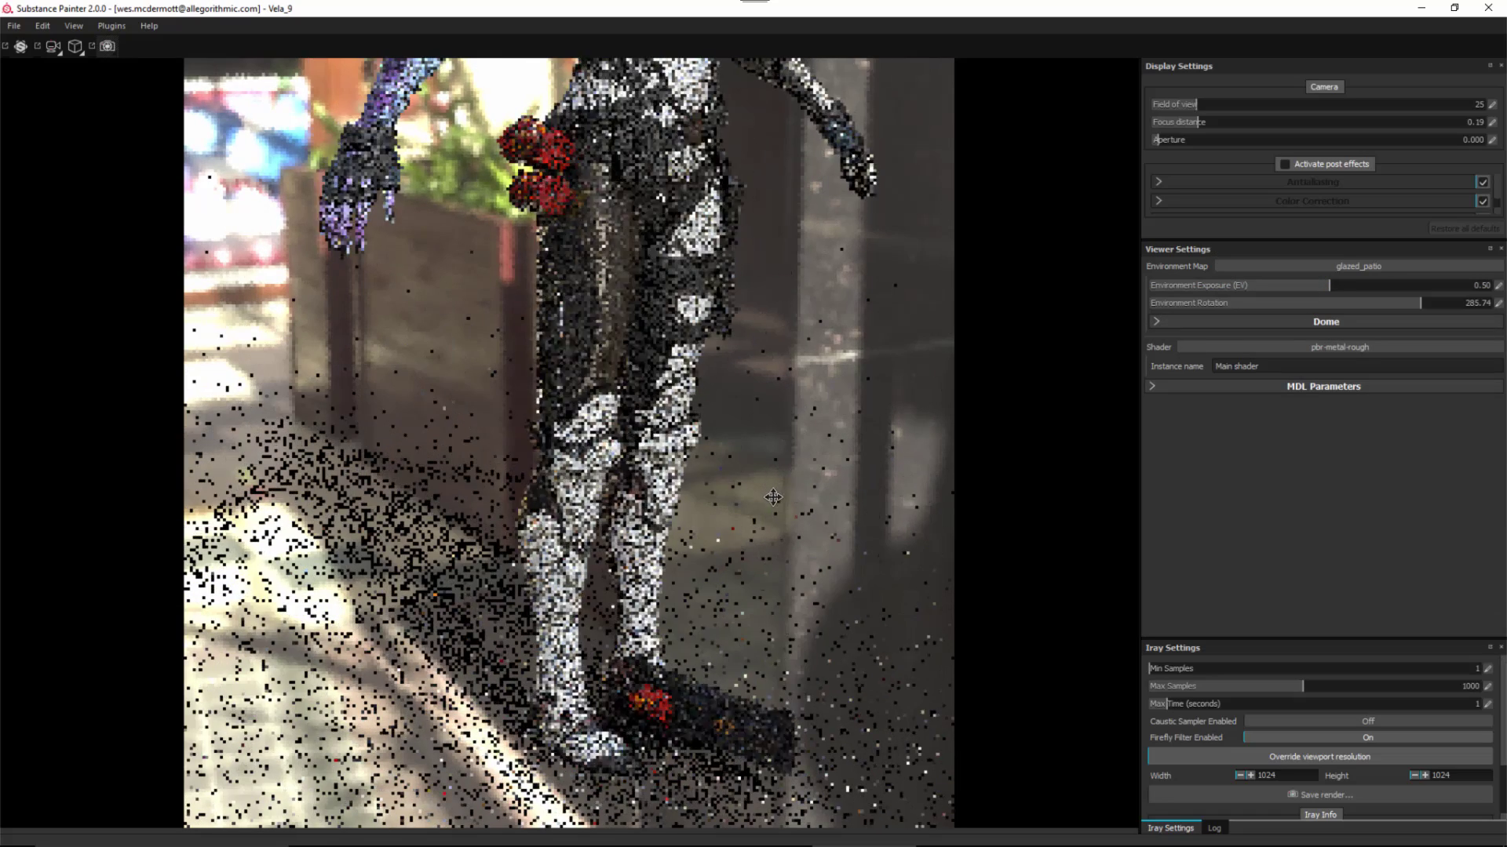
pyautogui.keyDown('alt'); pyautogui.moveTo(632, 388); pyautogui.dragTo(619, 369, button='right'); pyautogui.keyUp('alt')
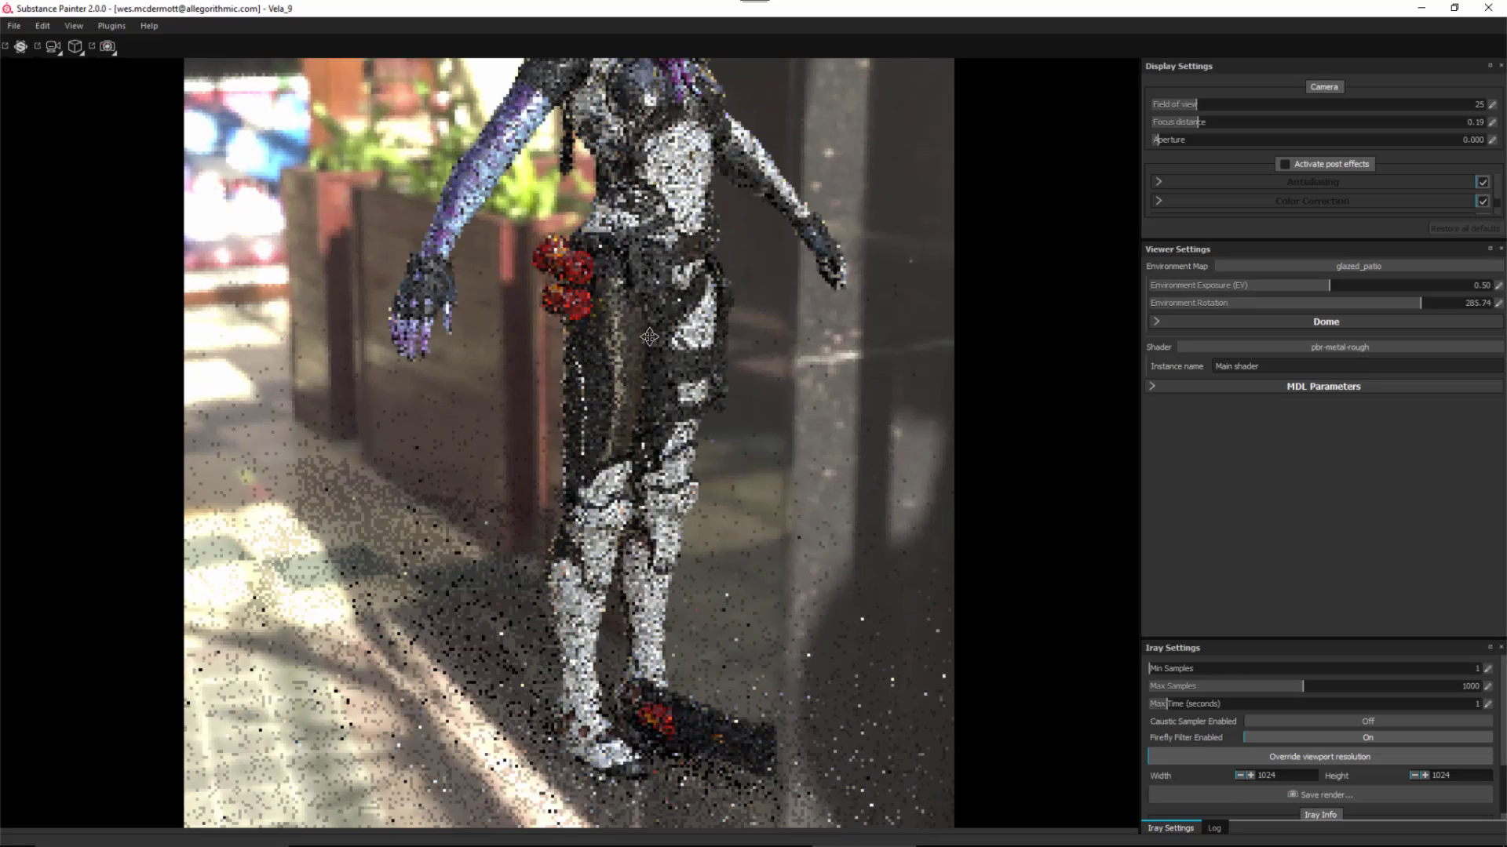
pyautogui.keyDown('alt'); pyautogui.moveTo(646, 408); pyautogui.dragTo(709, 416, button='middle'); pyautogui.keyUp('alt')
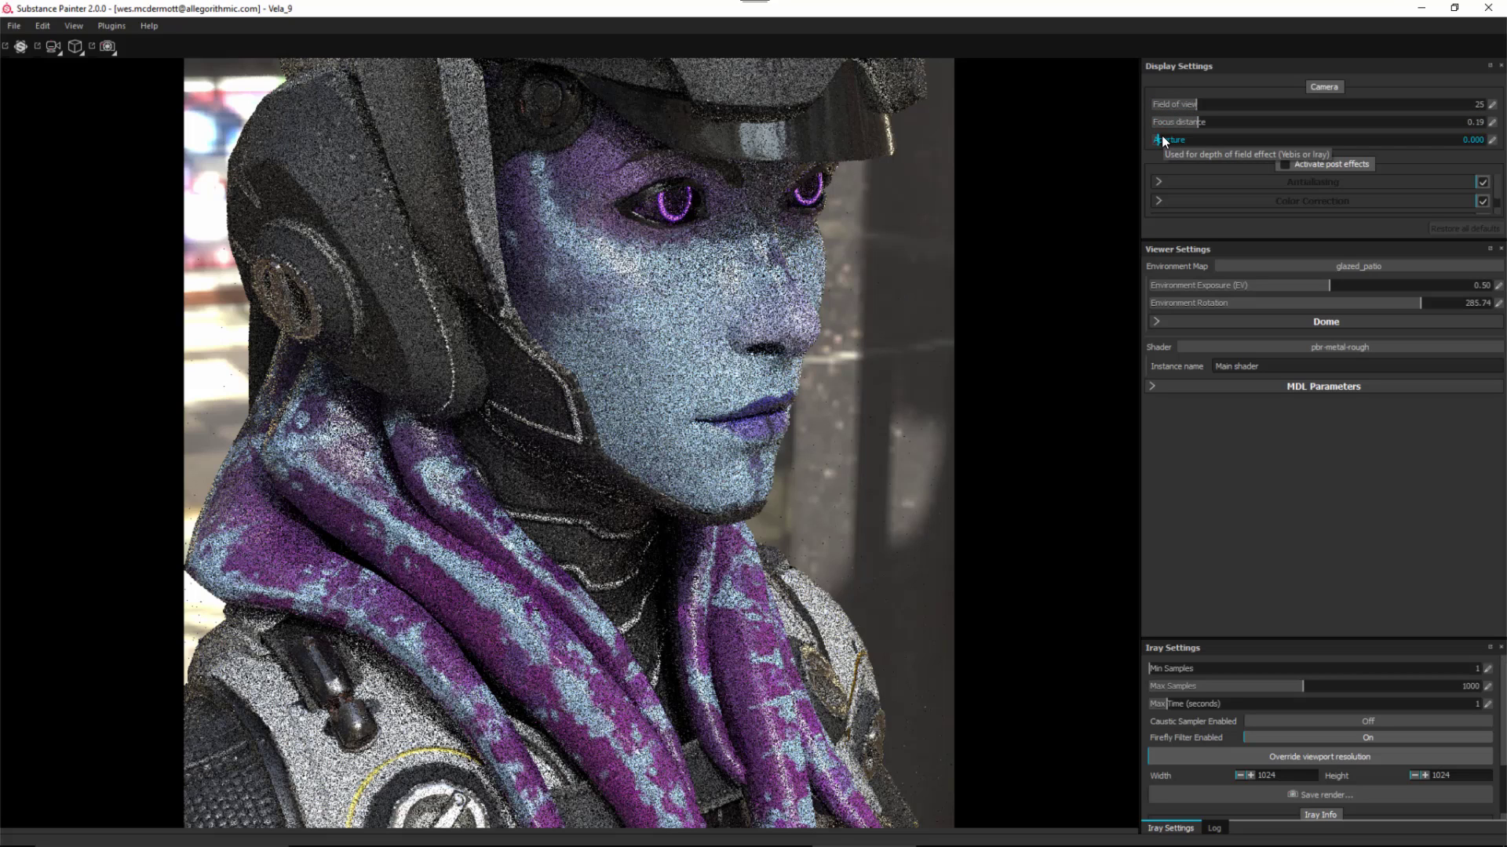
pyautogui.moveTo(1162, 135); pyautogui.dragTo(1164, 143)
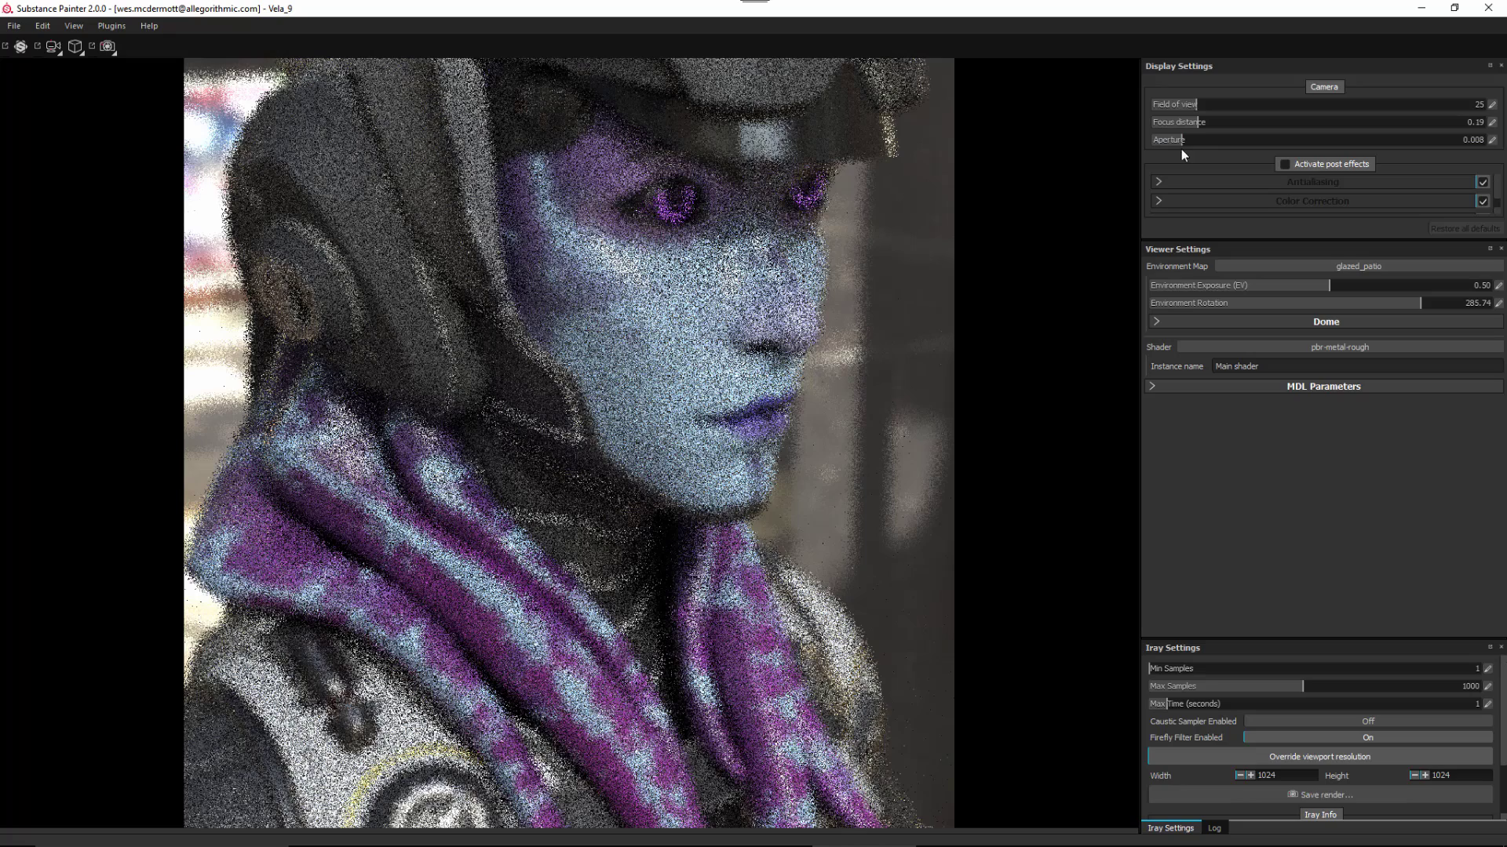
pyautogui.click(1194, 139)
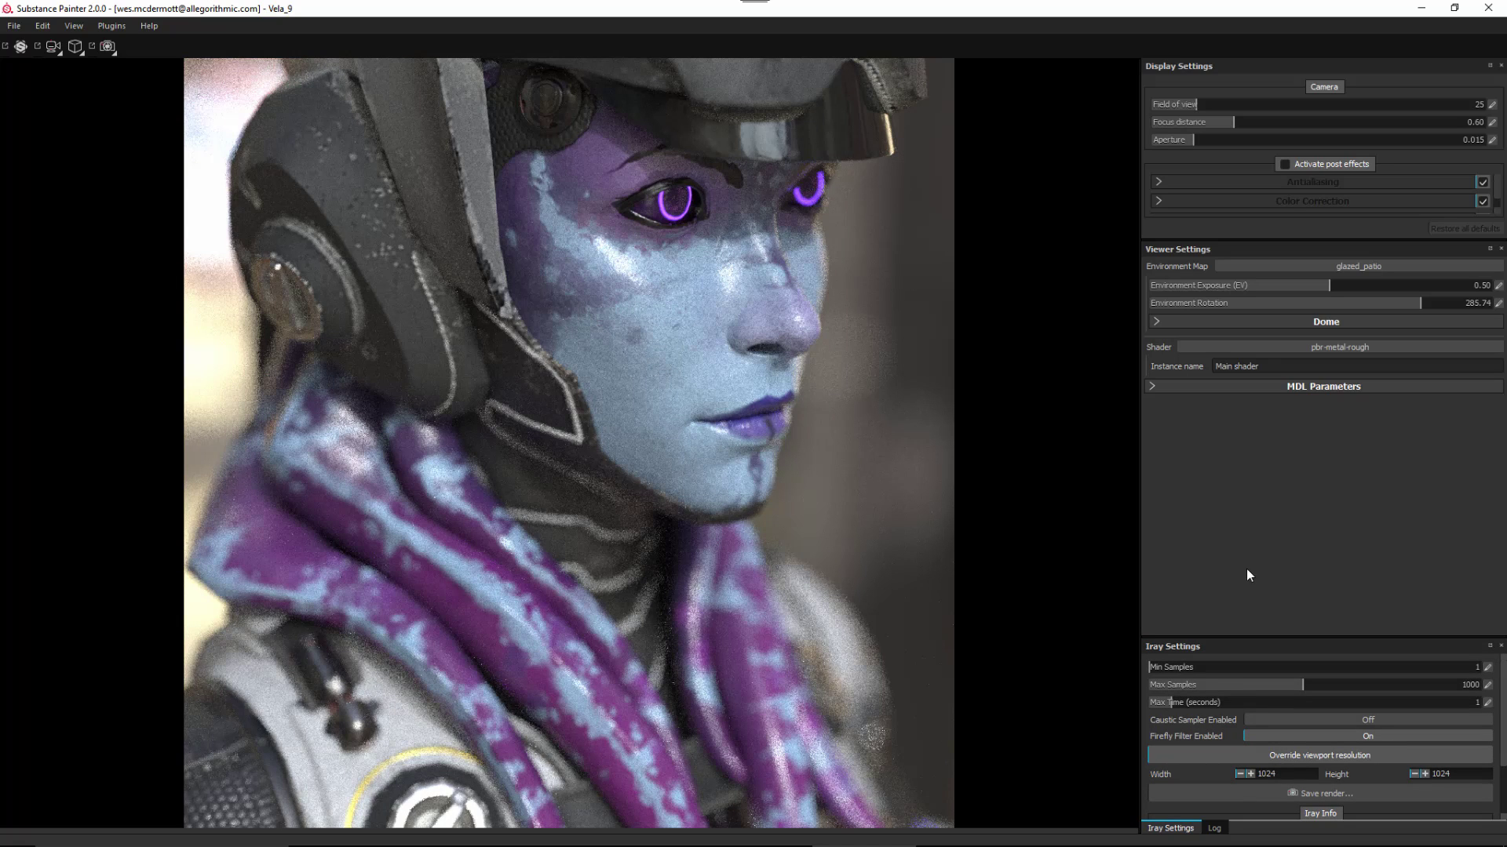
# Activate post effects and set the maximum Iray render time to 120 seconds
pyautogui.moveTo(1223, 637); pyautogui.dragTo(1248, 459)
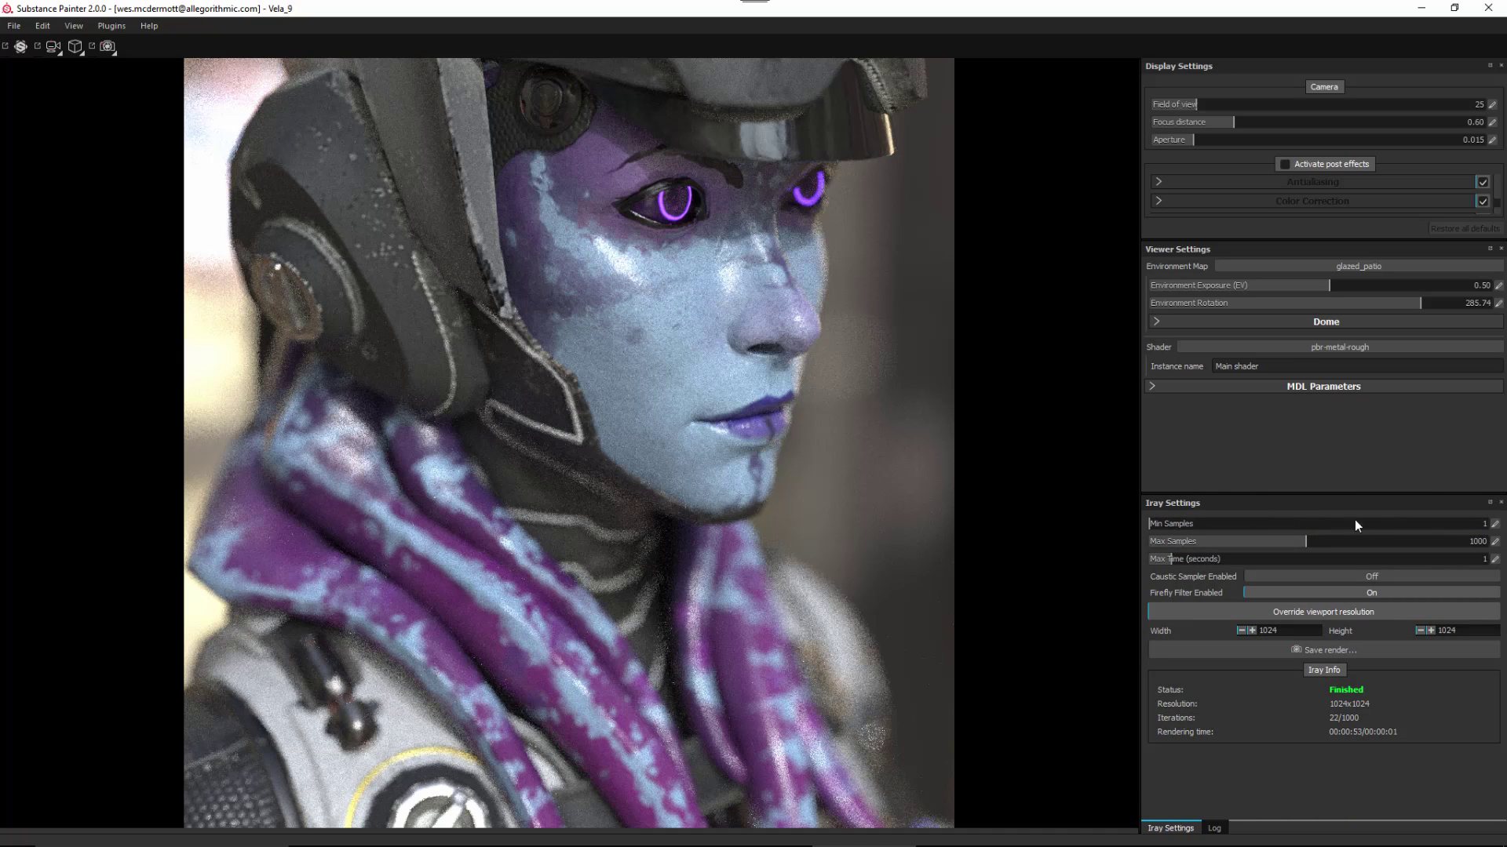
pyautogui.click(1287, 164)
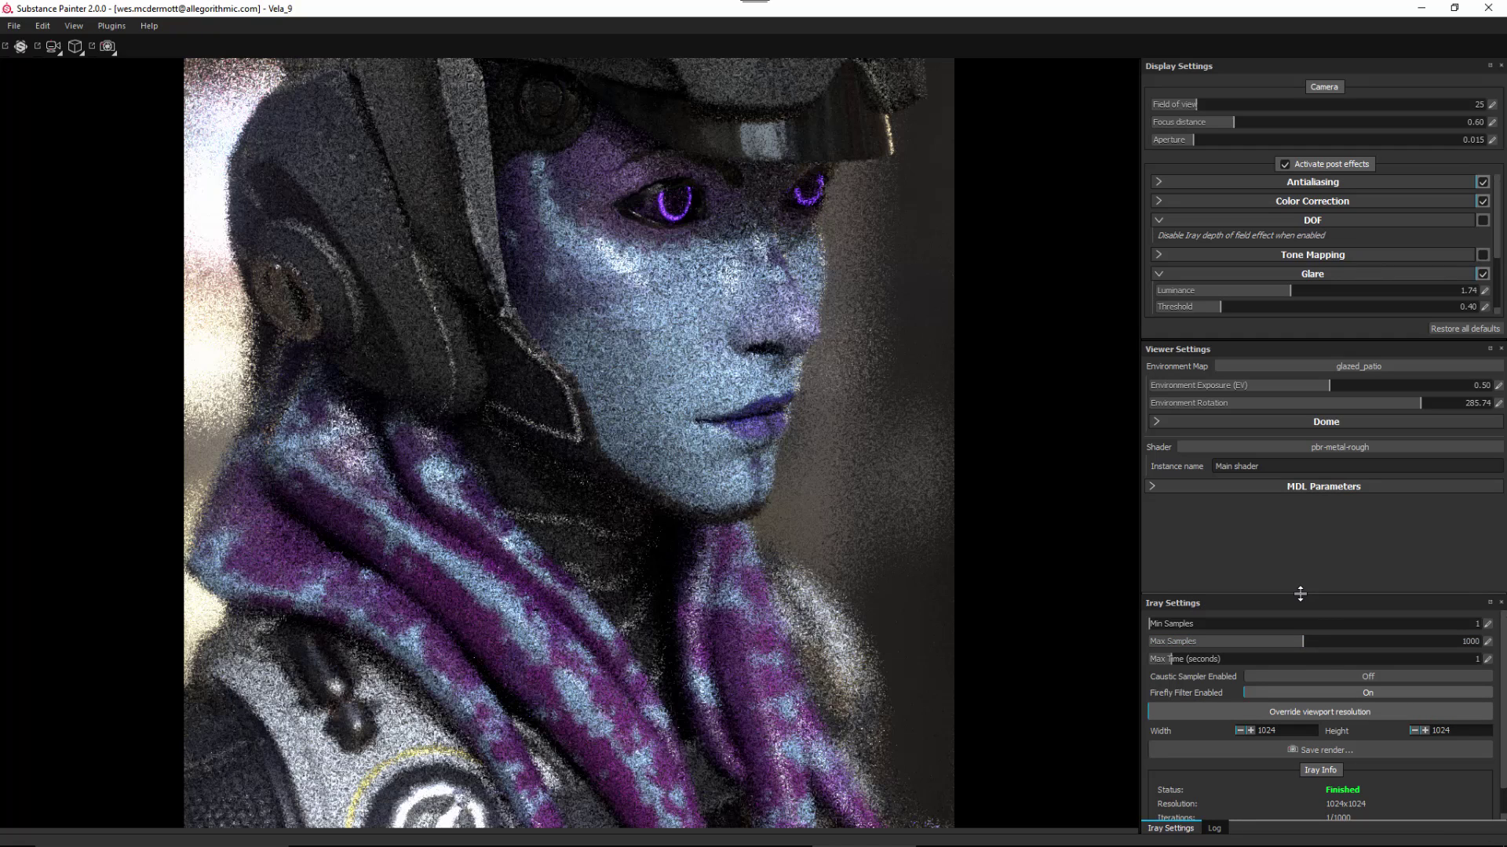
pyautogui.moveTo(1301, 593); pyautogui.dragTo(1300, 494)
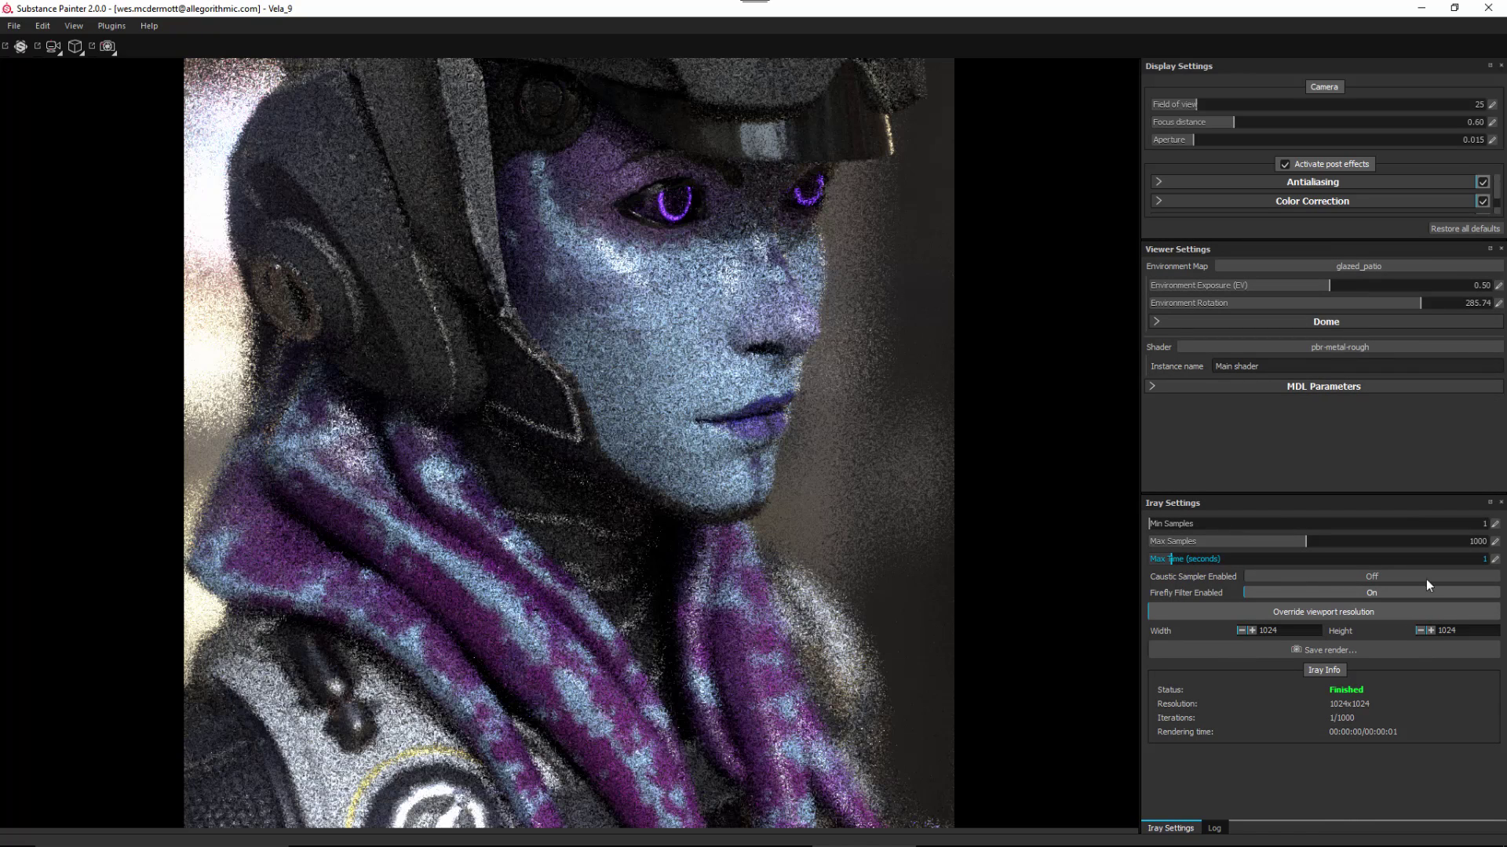
pyautogui.click(1495, 559)
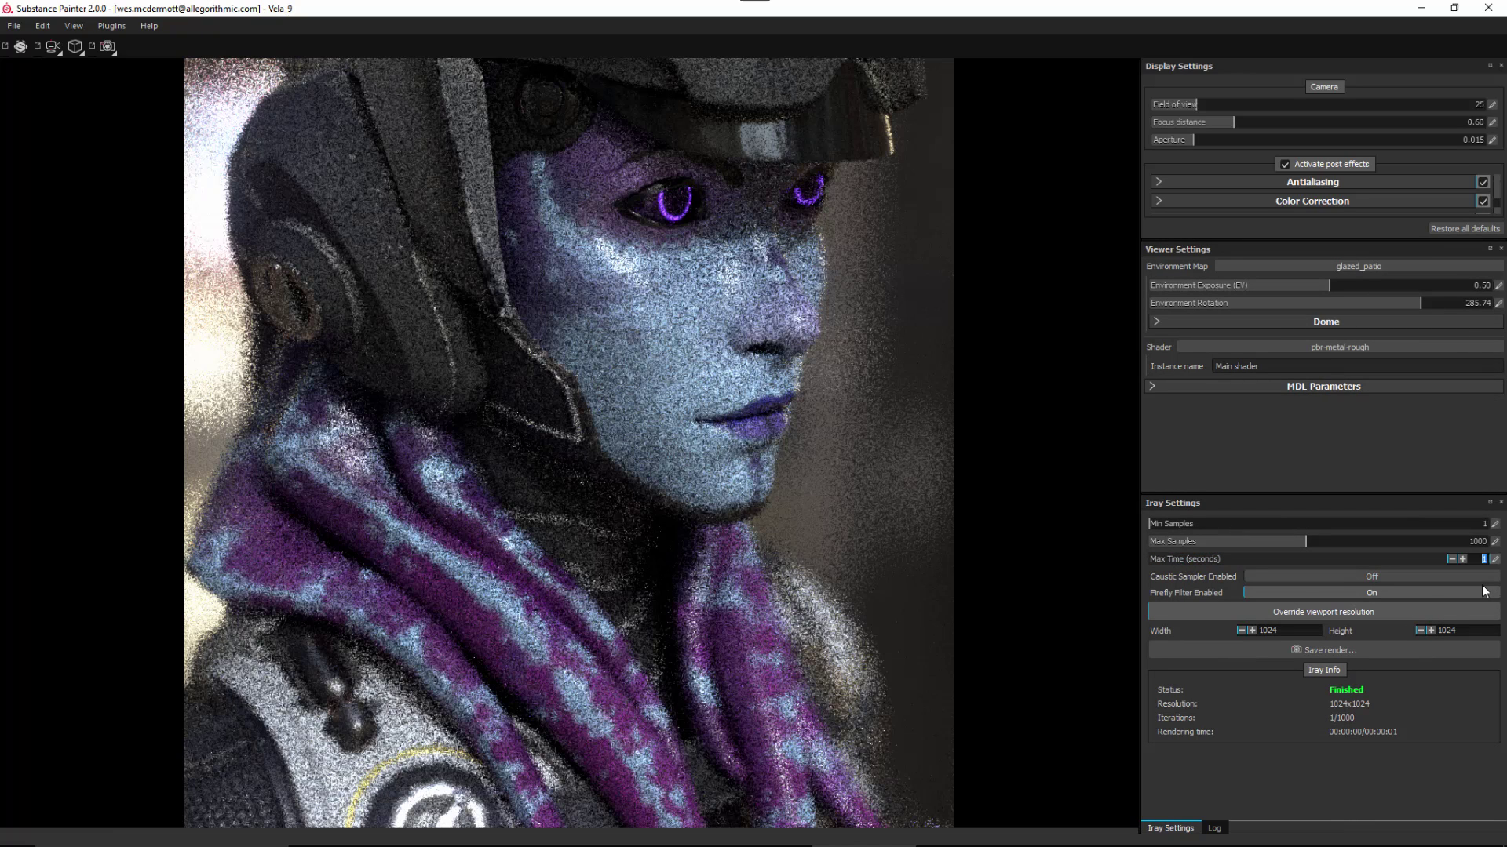
pyautogui.press('Return')
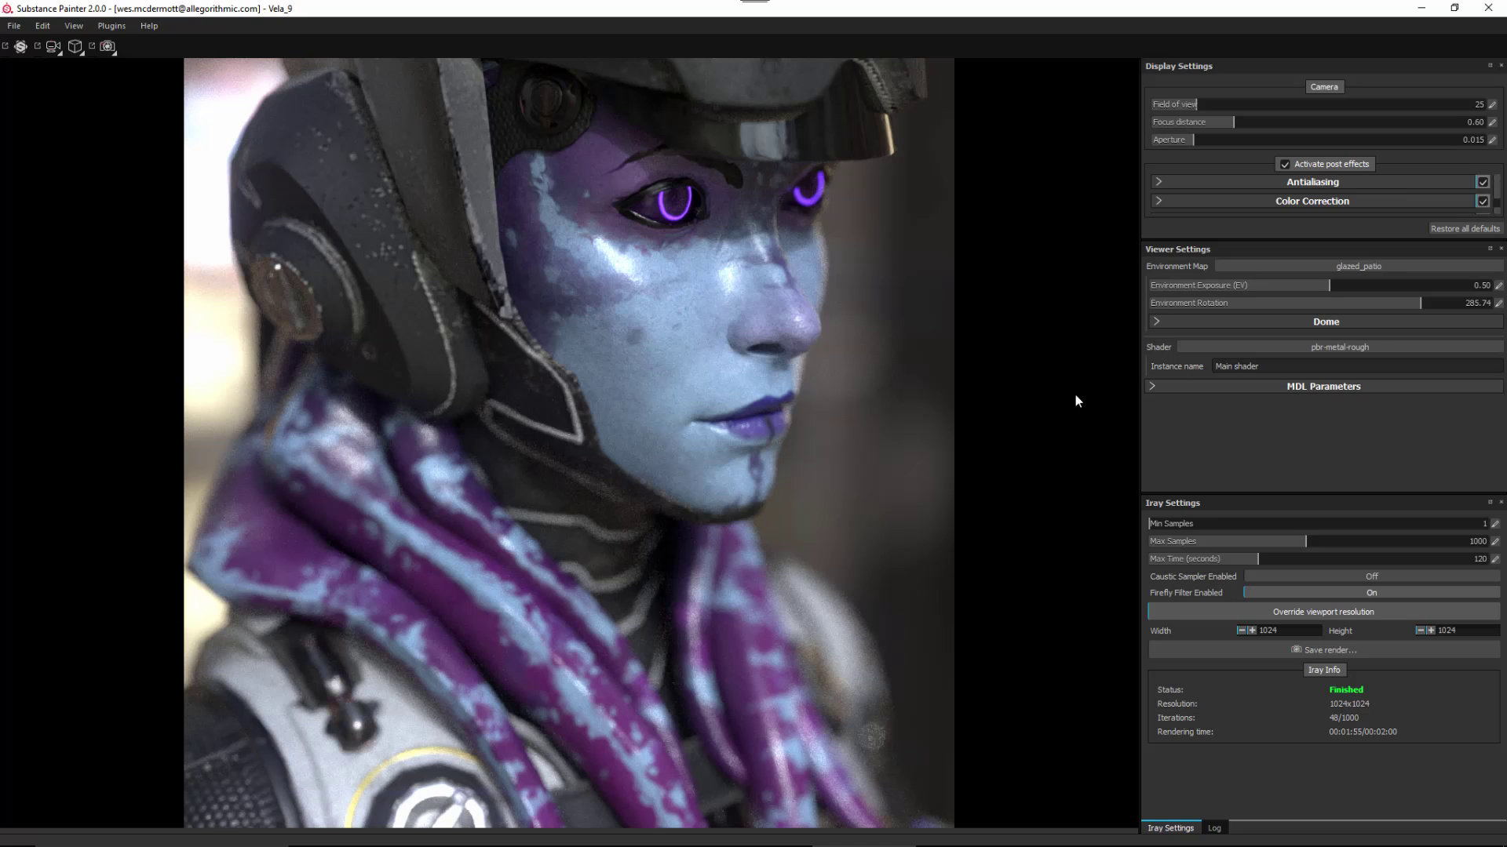
# Set the maximum Iray render time to 300 seconds
pyautogui.click(1495, 560)
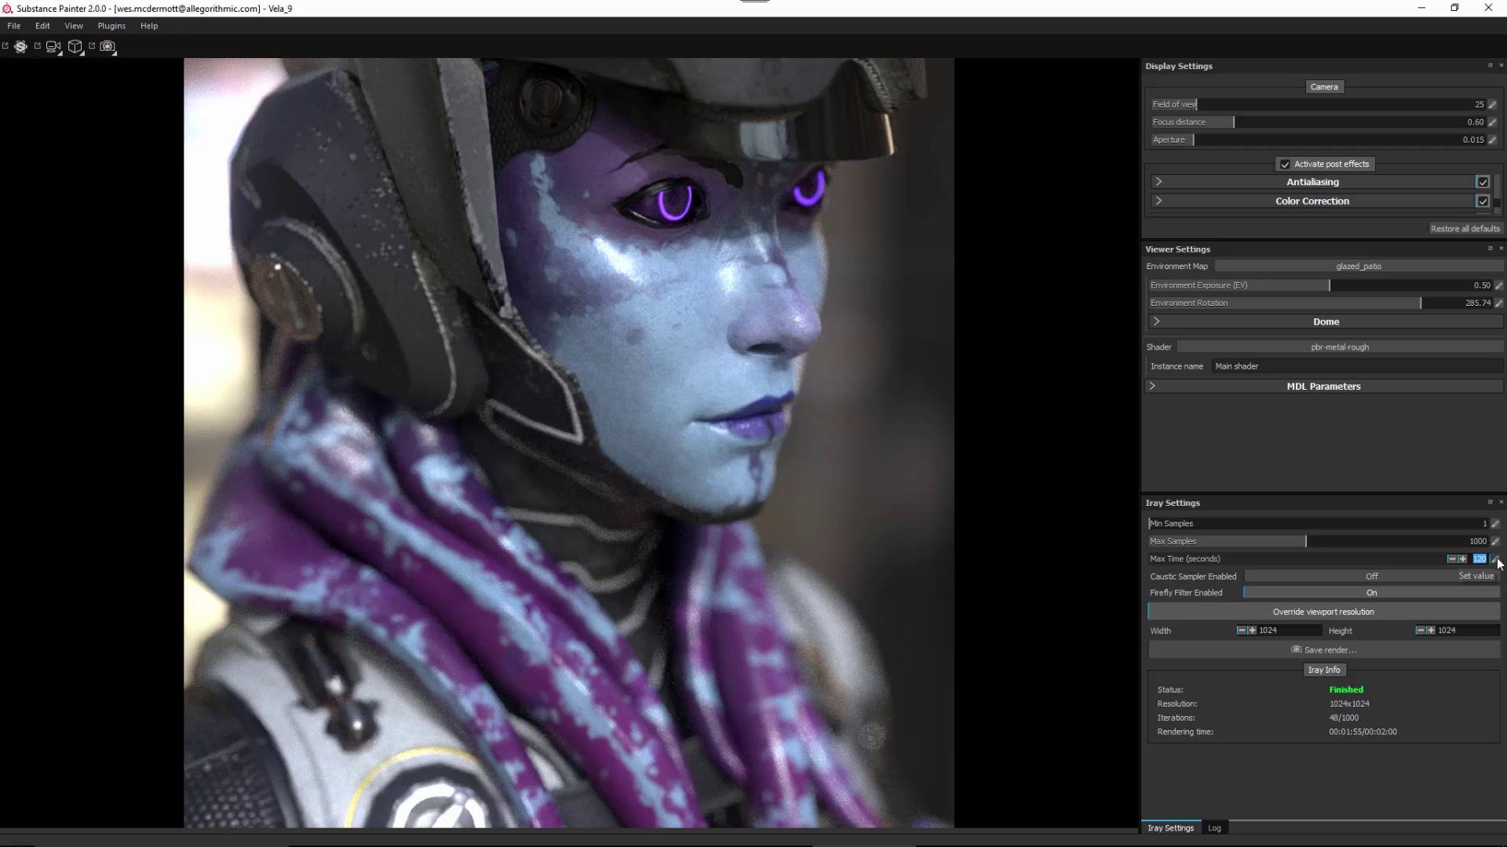
pyautogui.write('300')
pyautogui.click(1495, 559)
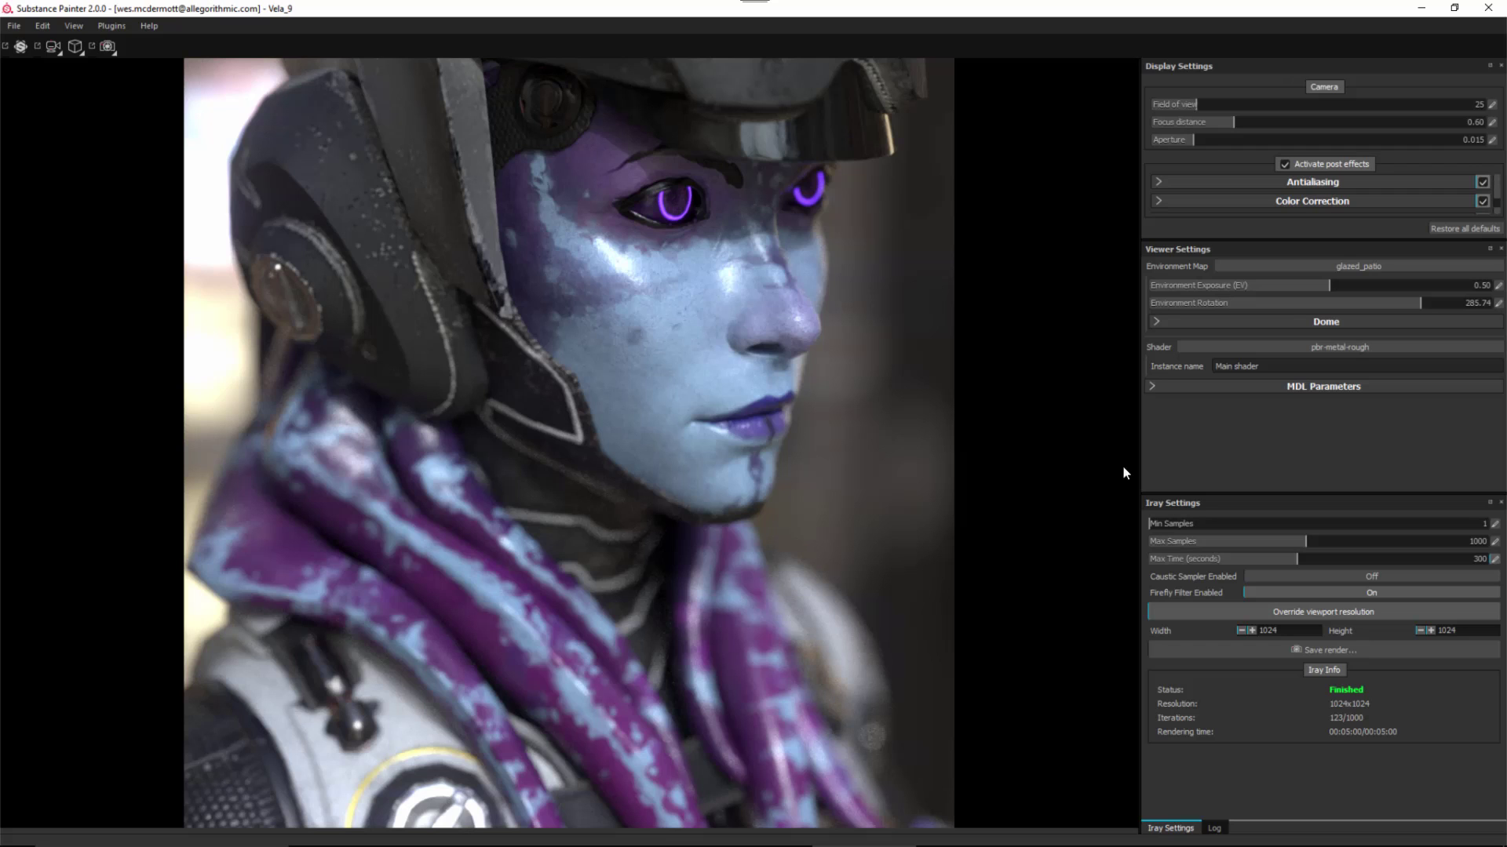
# Set the glare luminance to 2.48 and threshold to 0.35, and the vignette strength to 0.56
pyautogui.moveTo(1307, 239); pyautogui.dragTo(1307, 452)
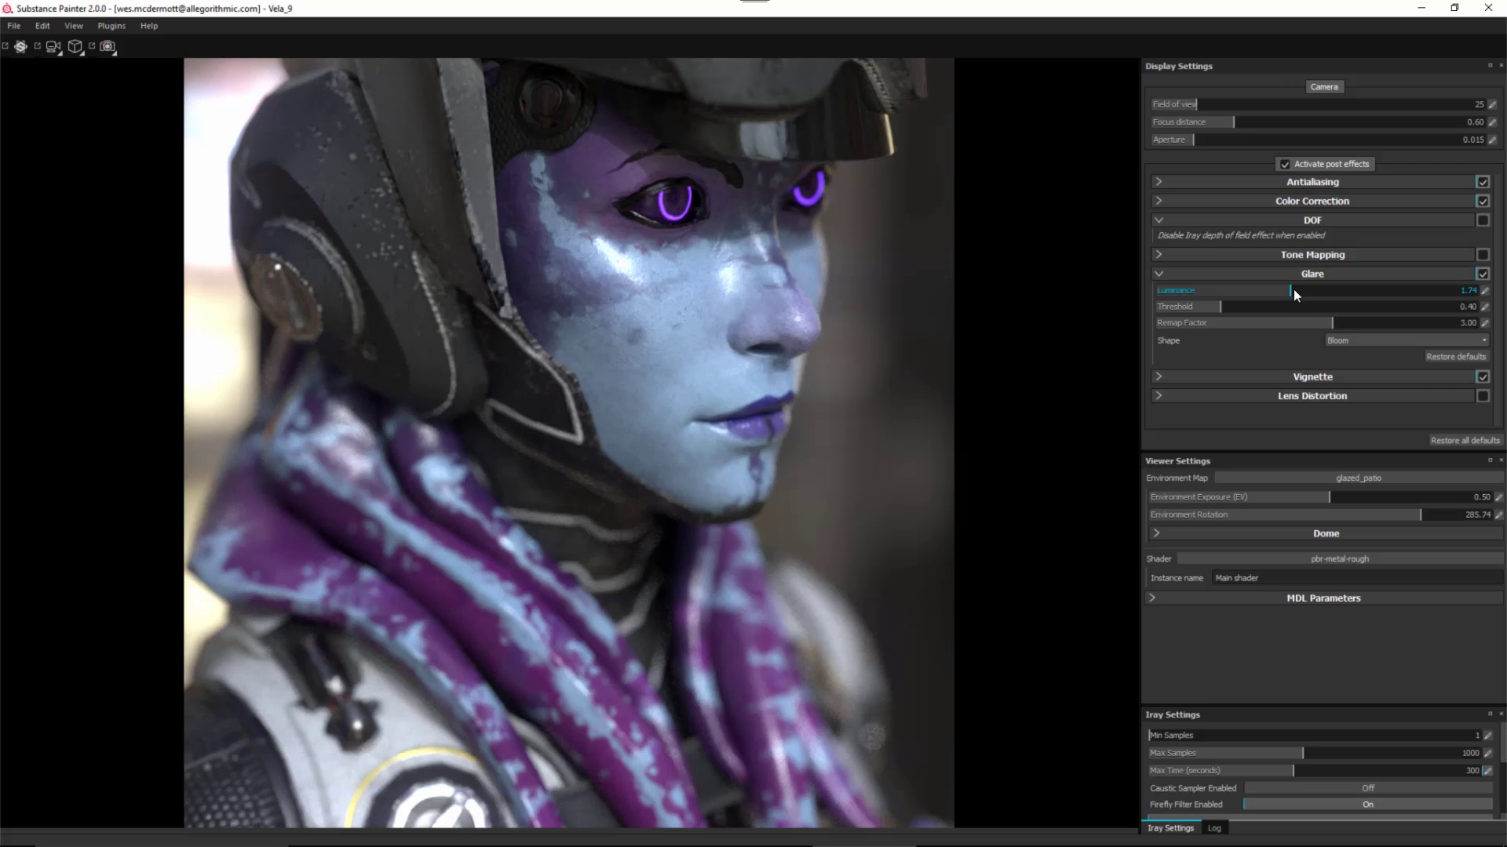
pyautogui.moveTo(1292, 292)
pyautogui.mouseDown()
pyautogui.moveTo(1334, 298)
pyautogui.moveTo(1240, 296)
pyautogui.moveTo(1330, 303)
pyautogui.moveTo(1315, 300)
pyautogui.mouseUp()
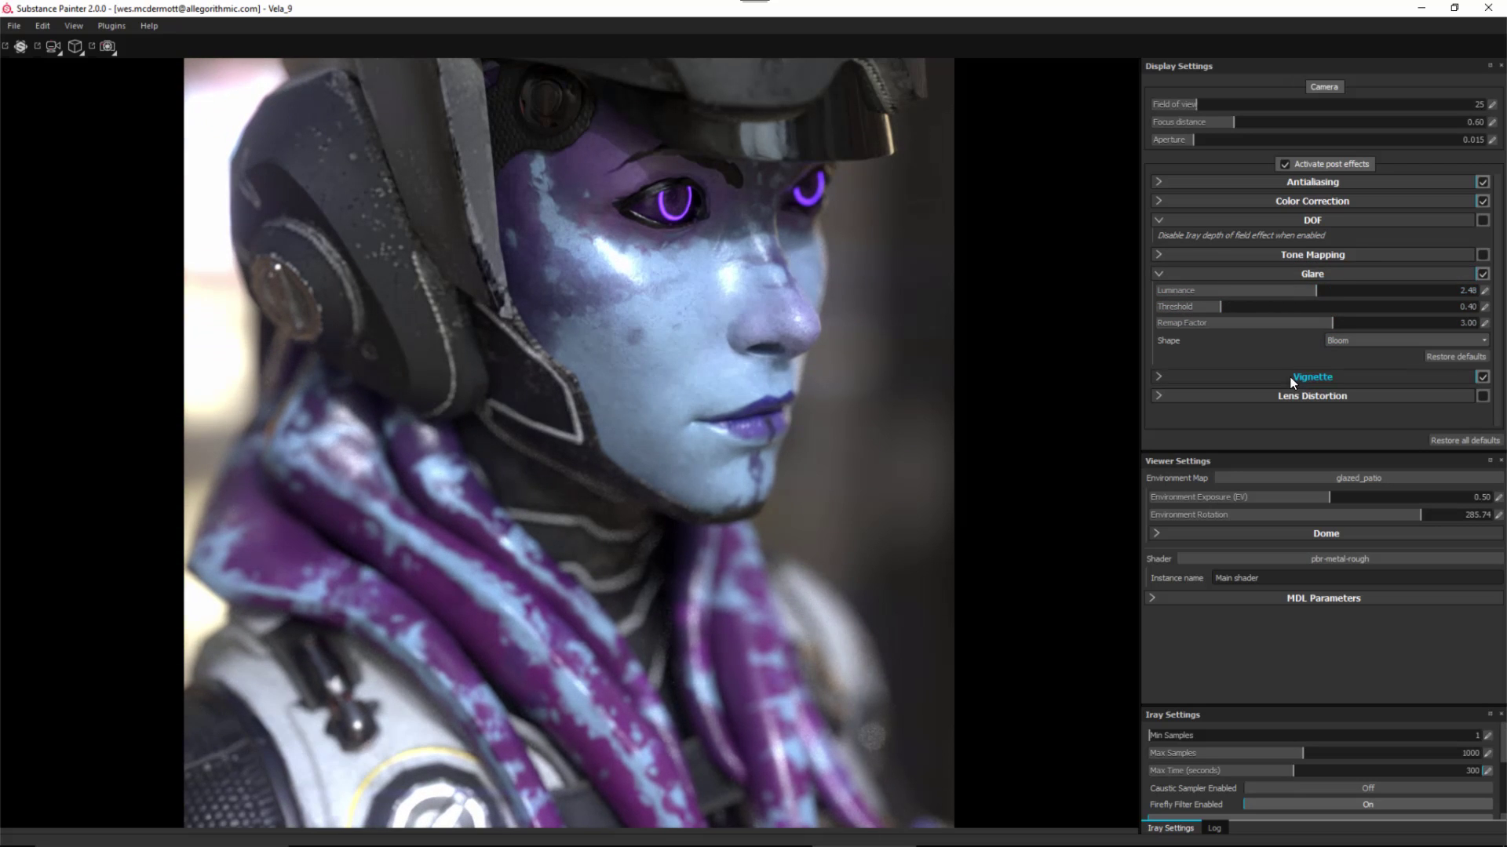
pyautogui.click(1260, 378)
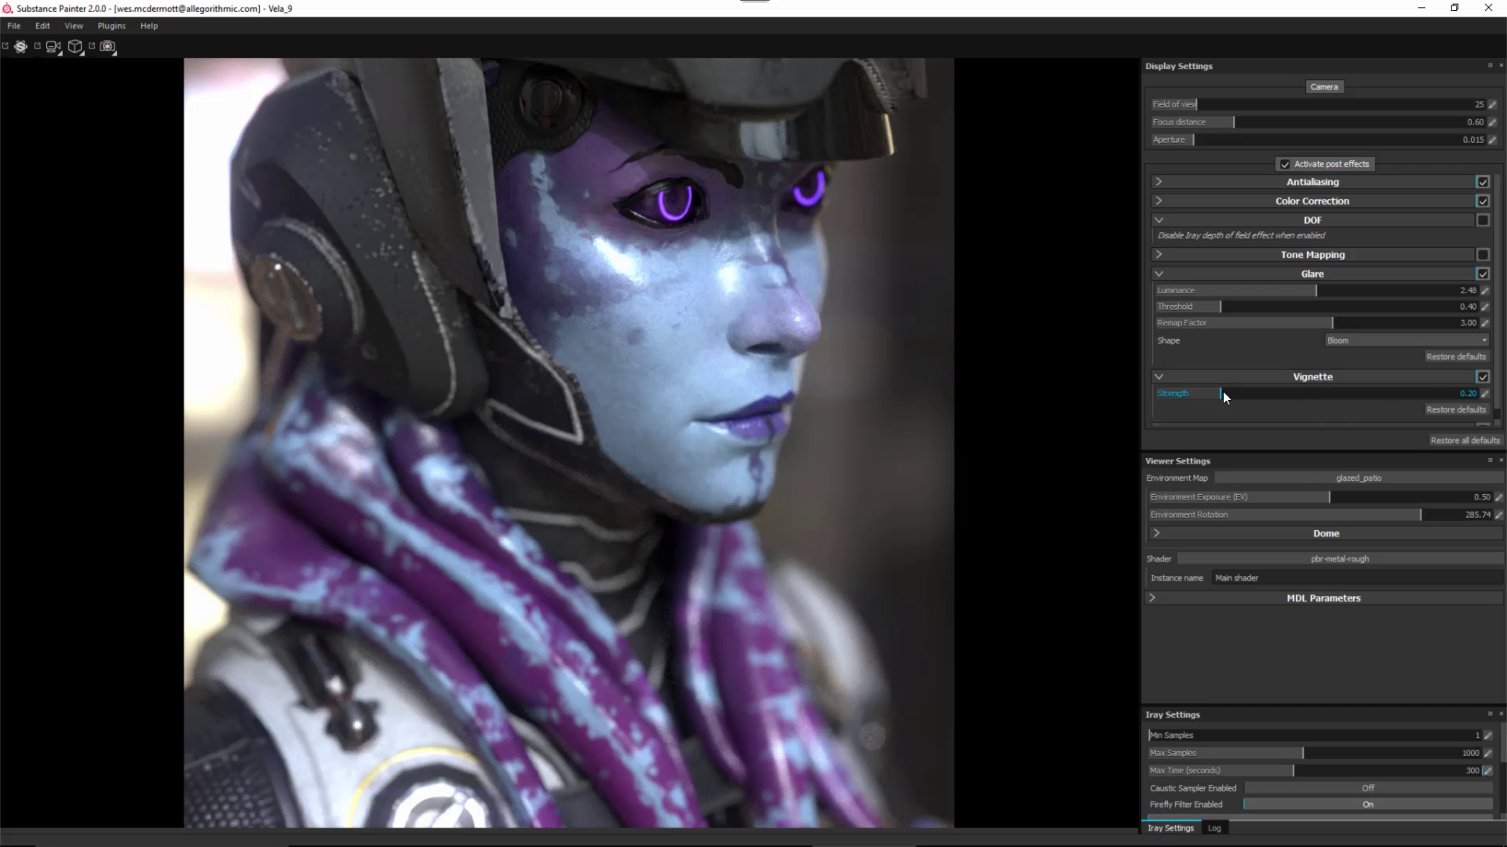
pyautogui.moveTo(1272, 400); pyautogui.dragTo(1337, 404)
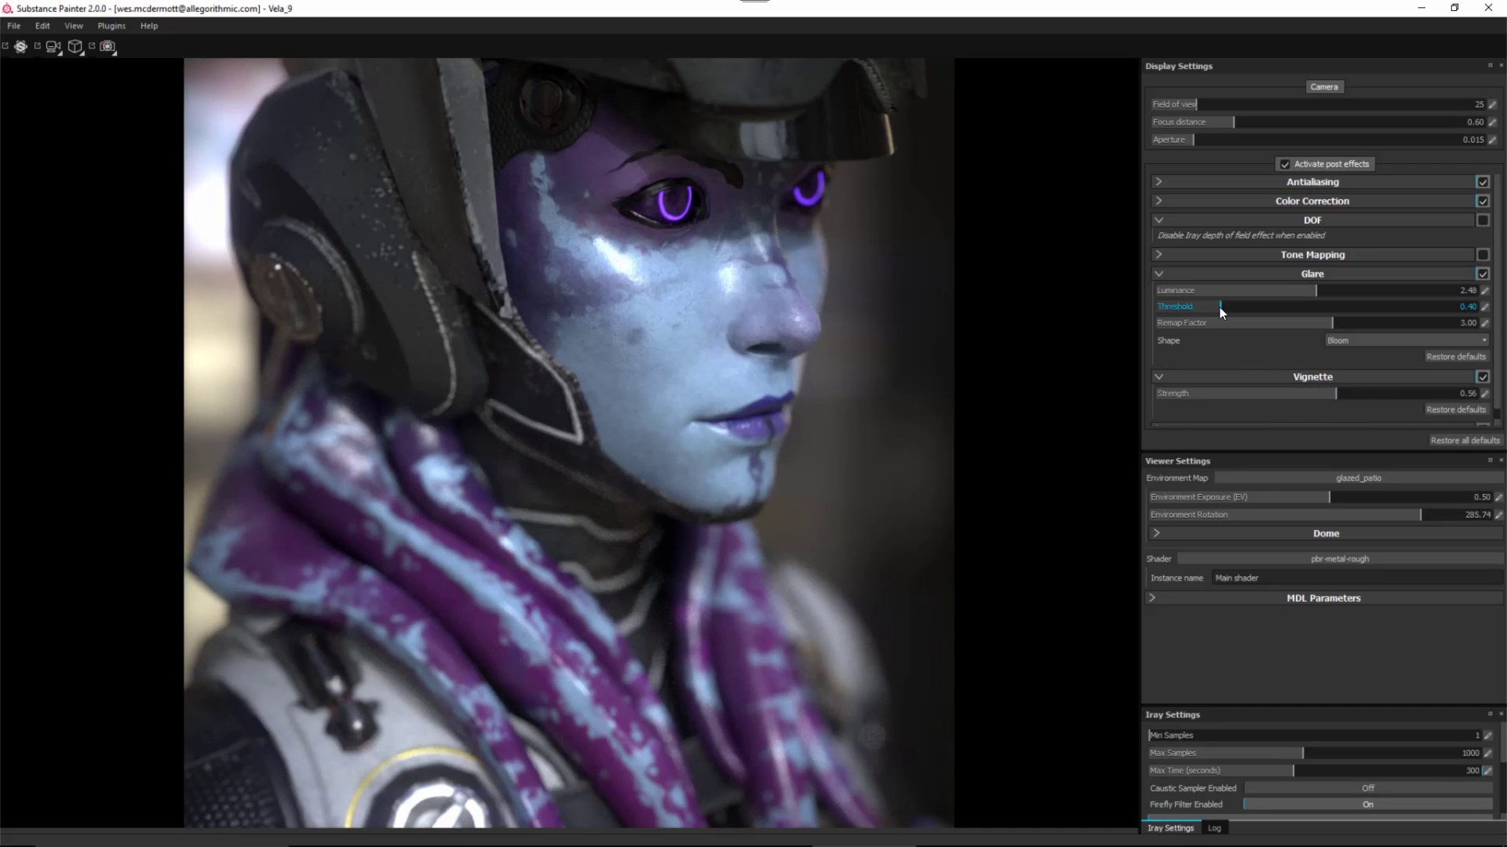
pyautogui.moveTo(1217, 309)
pyautogui.mouseDown()
pyautogui.moveTo(1193, 307)
pyautogui.moveTo(1216, 317)
pyautogui.mouseUp()
pyautogui.click(1283, 274)
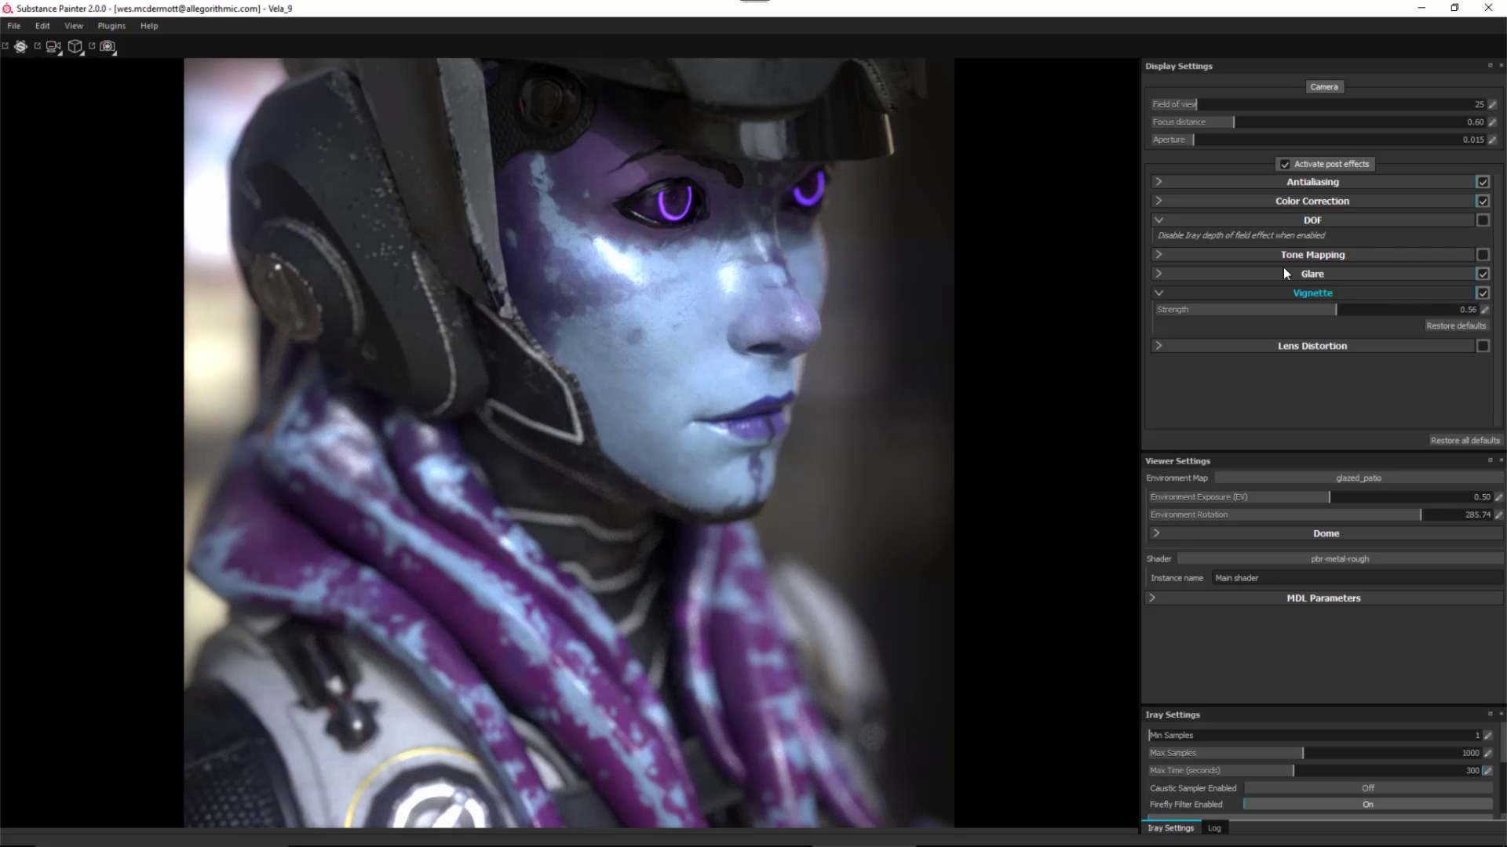
# Turn on tone mapping with exposure 0.87 and gamma 0.97, and set the color correction's saturation to 1.02
pyautogui.click(1284, 256)
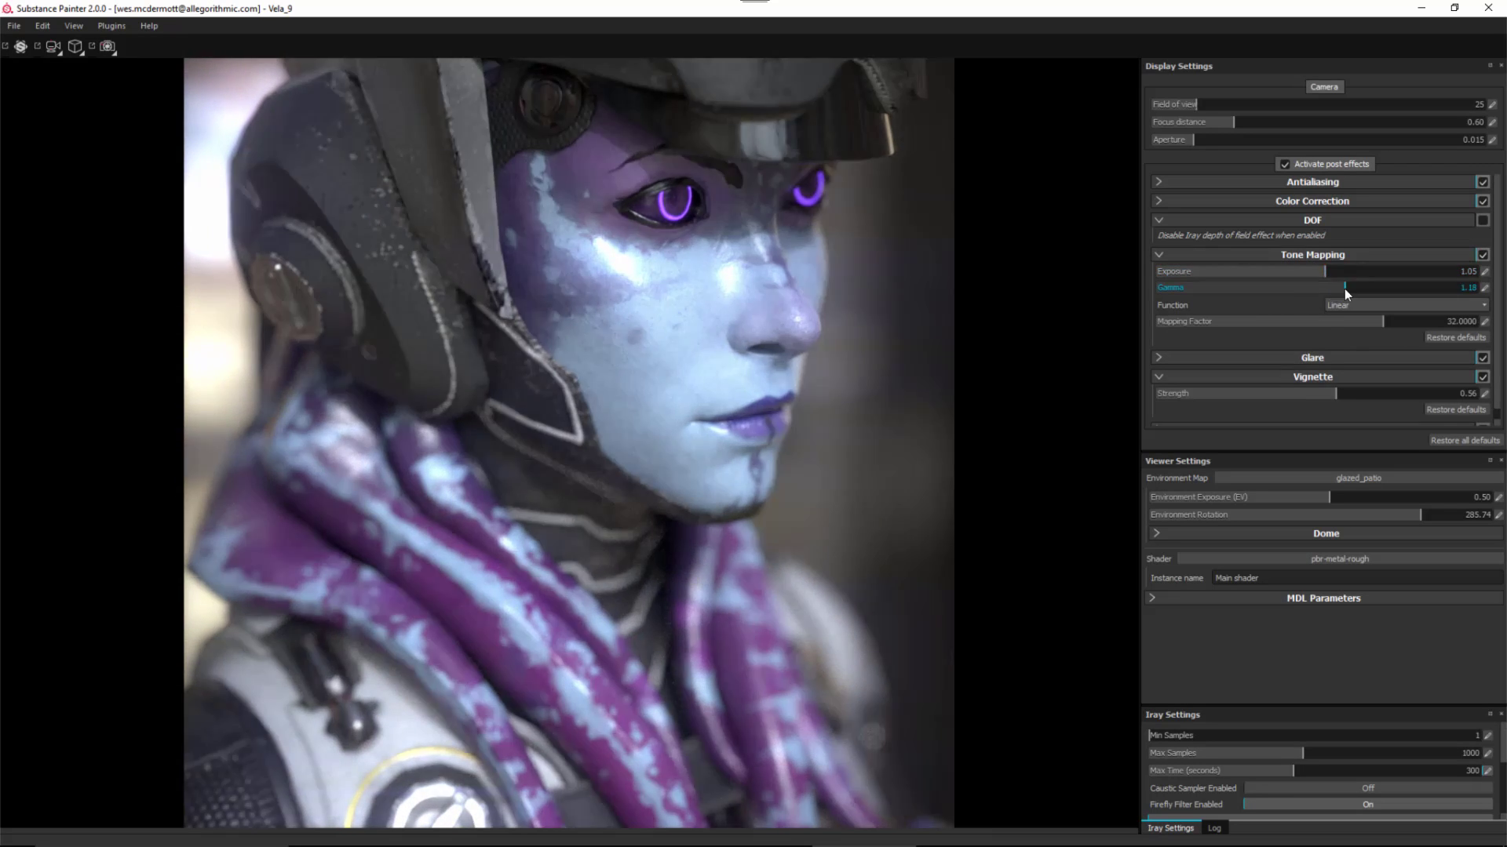
pyautogui.click(1334, 201)
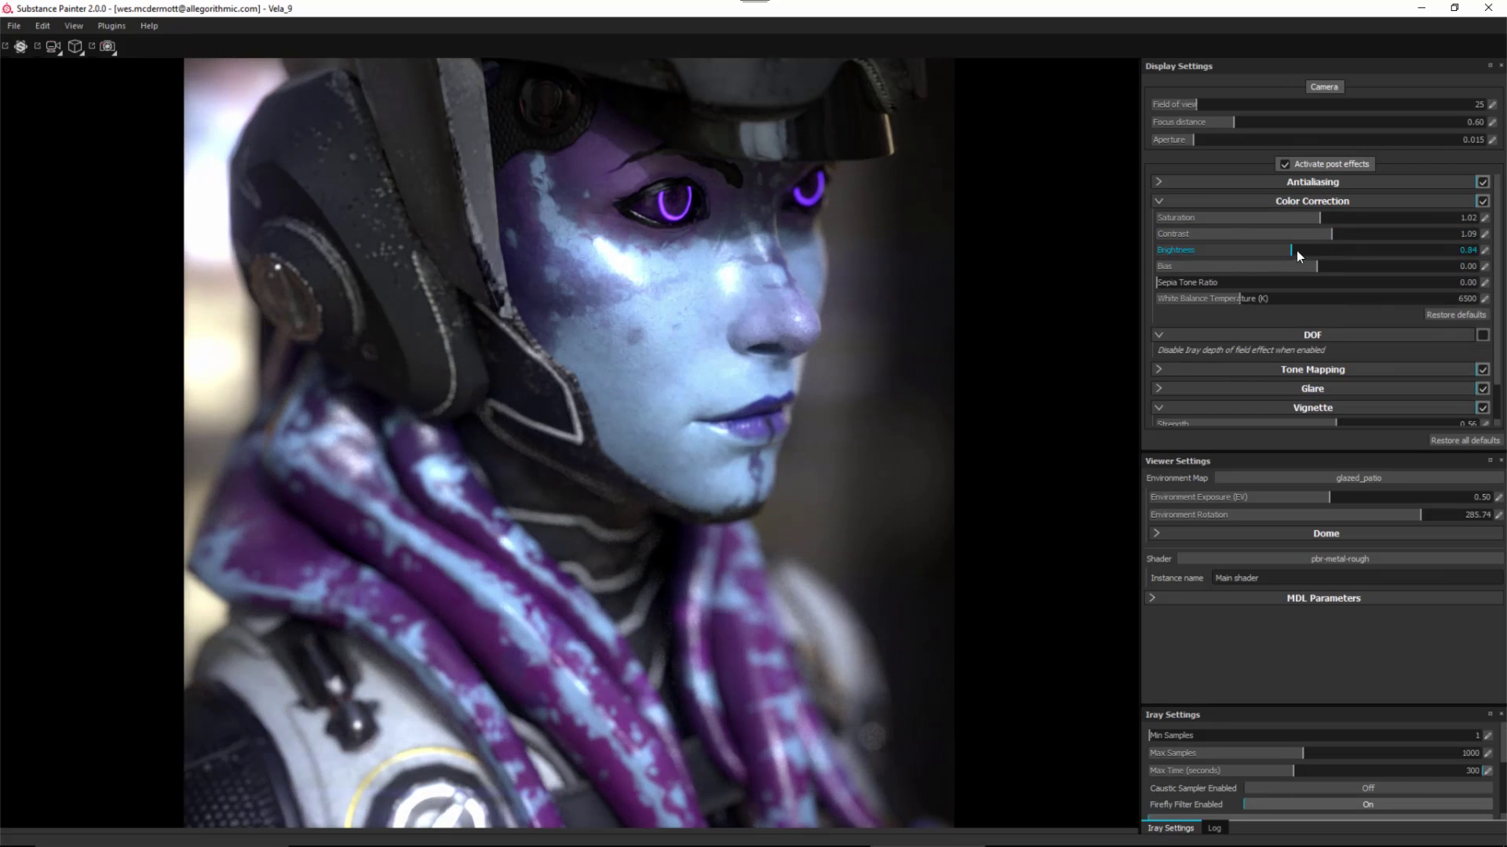
pyautogui.click(1296, 369)
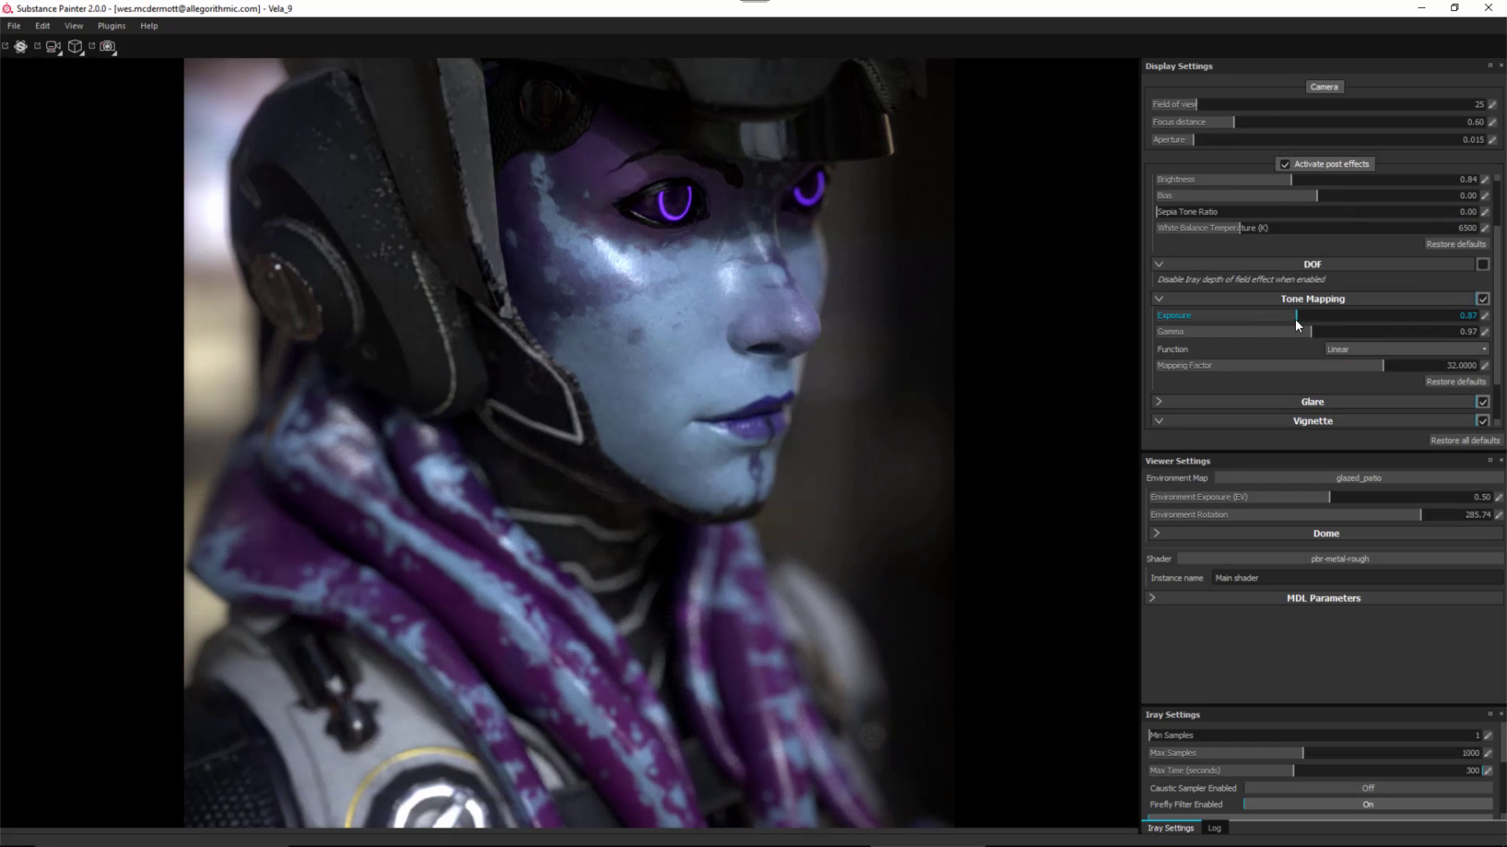
pyautogui.click(1309, 300)
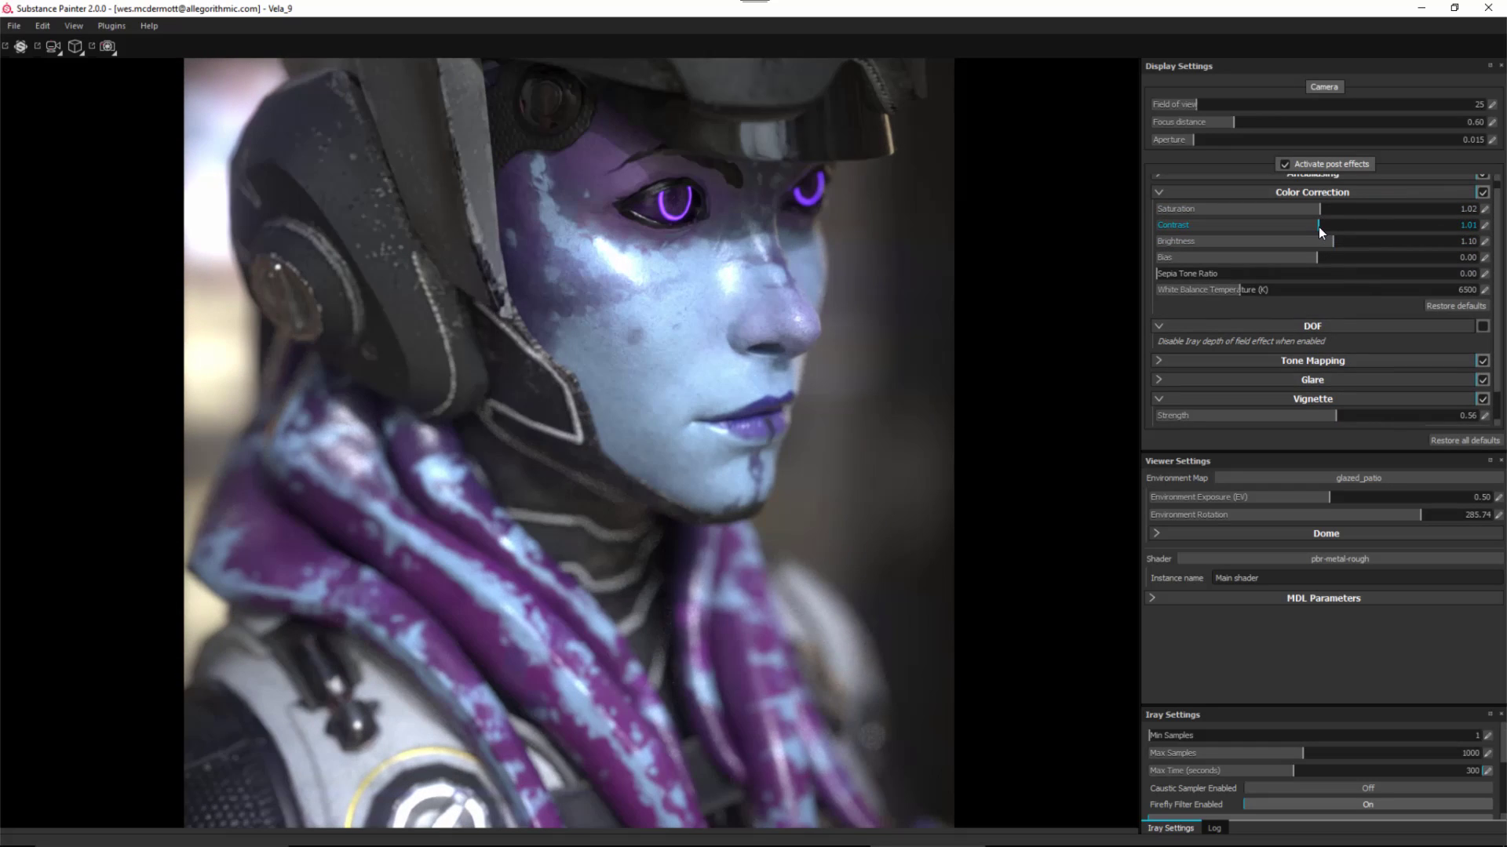
# Set color correction to saturation about 1.03, contrast 1.05, brightness 0.93, sepia tone ratio 0.03 and white balance temperature 6709 K
pyautogui.moveTo(1318, 228); pyautogui.dragTo(1286, 214)
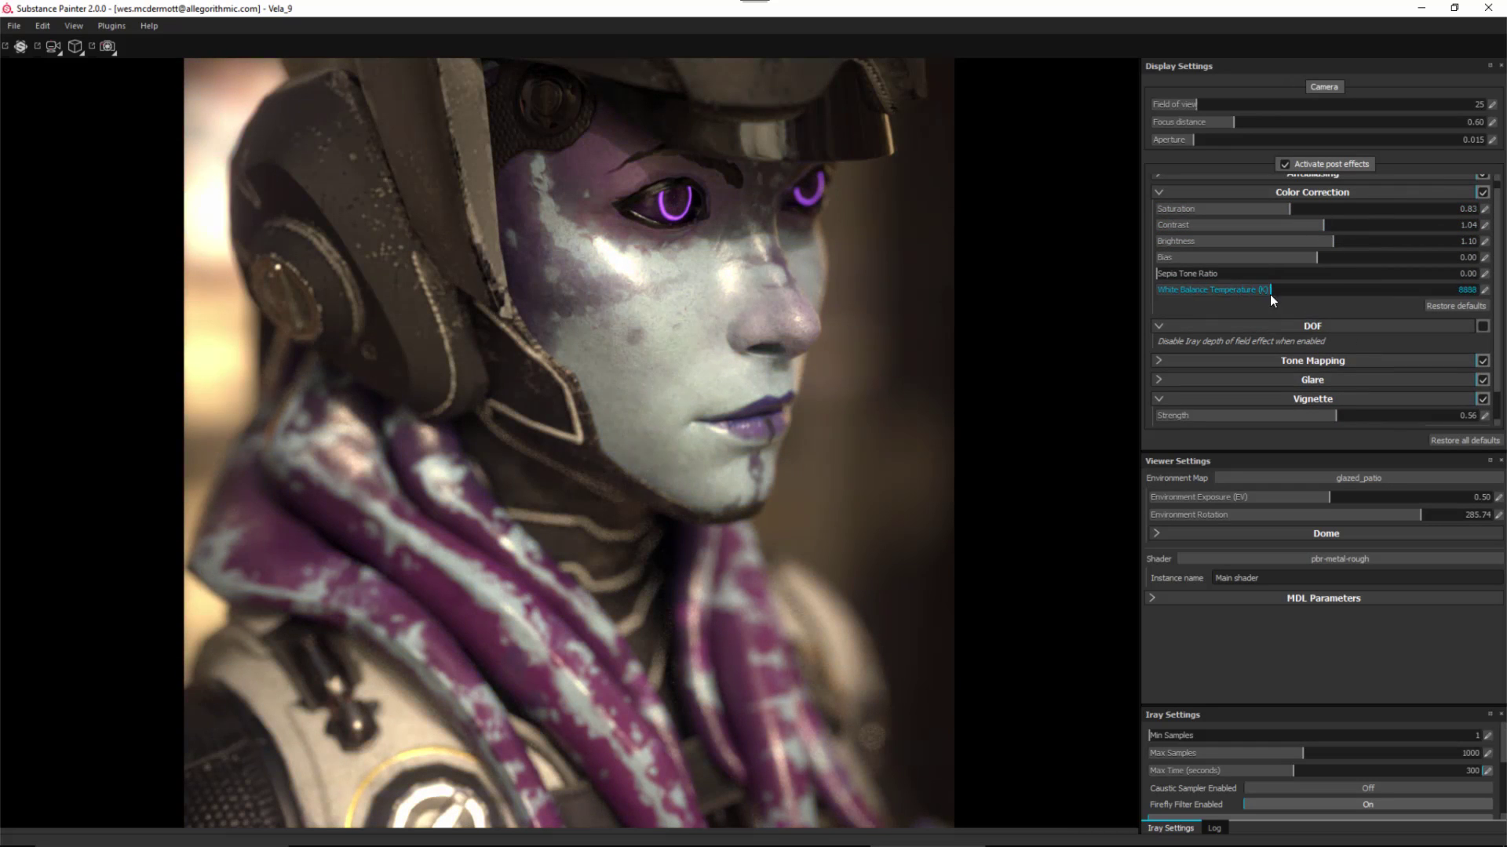
pyautogui.moveTo(1271, 295); pyautogui.dragTo(1321, 306)
pyautogui.moveTo(1249, 210); pyautogui.dragTo(1324, 231)
pyautogui.moveTo(1321, 290); pyautogui.dragTo(1256, 291)
pyautogui.moveTo(1317, 209); pyautogui.dragTo(1326, 211)
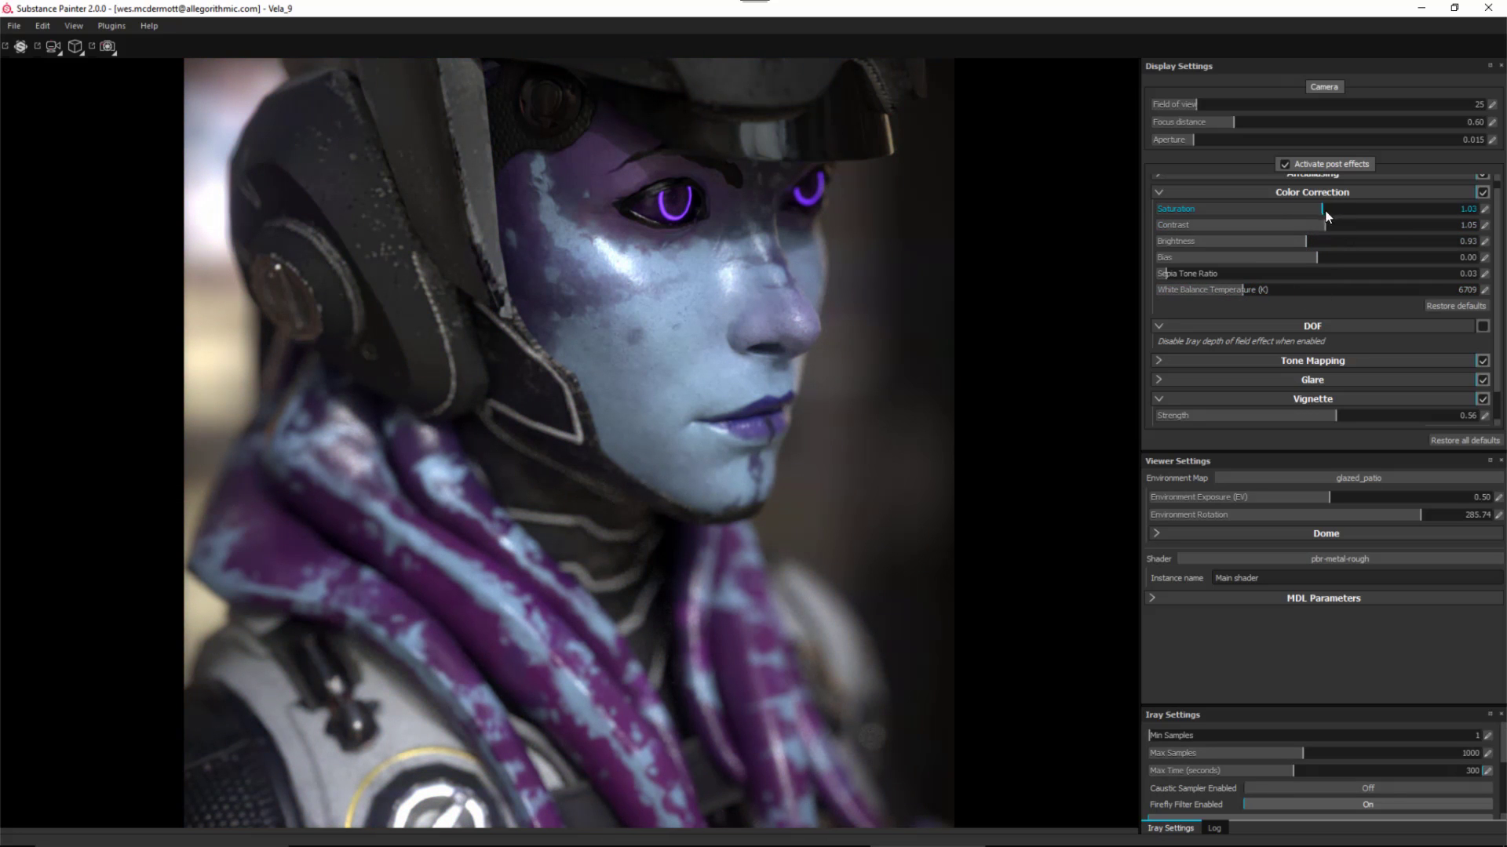
# Set tone mapping to exposure 0.81 and gamma 0.87, and color correction to brightness 1.16, contrast 1.03 and saturation 0.70
pyautogui.click(1312, 360)
pyautogui.scroll(-1, 1312, 345)
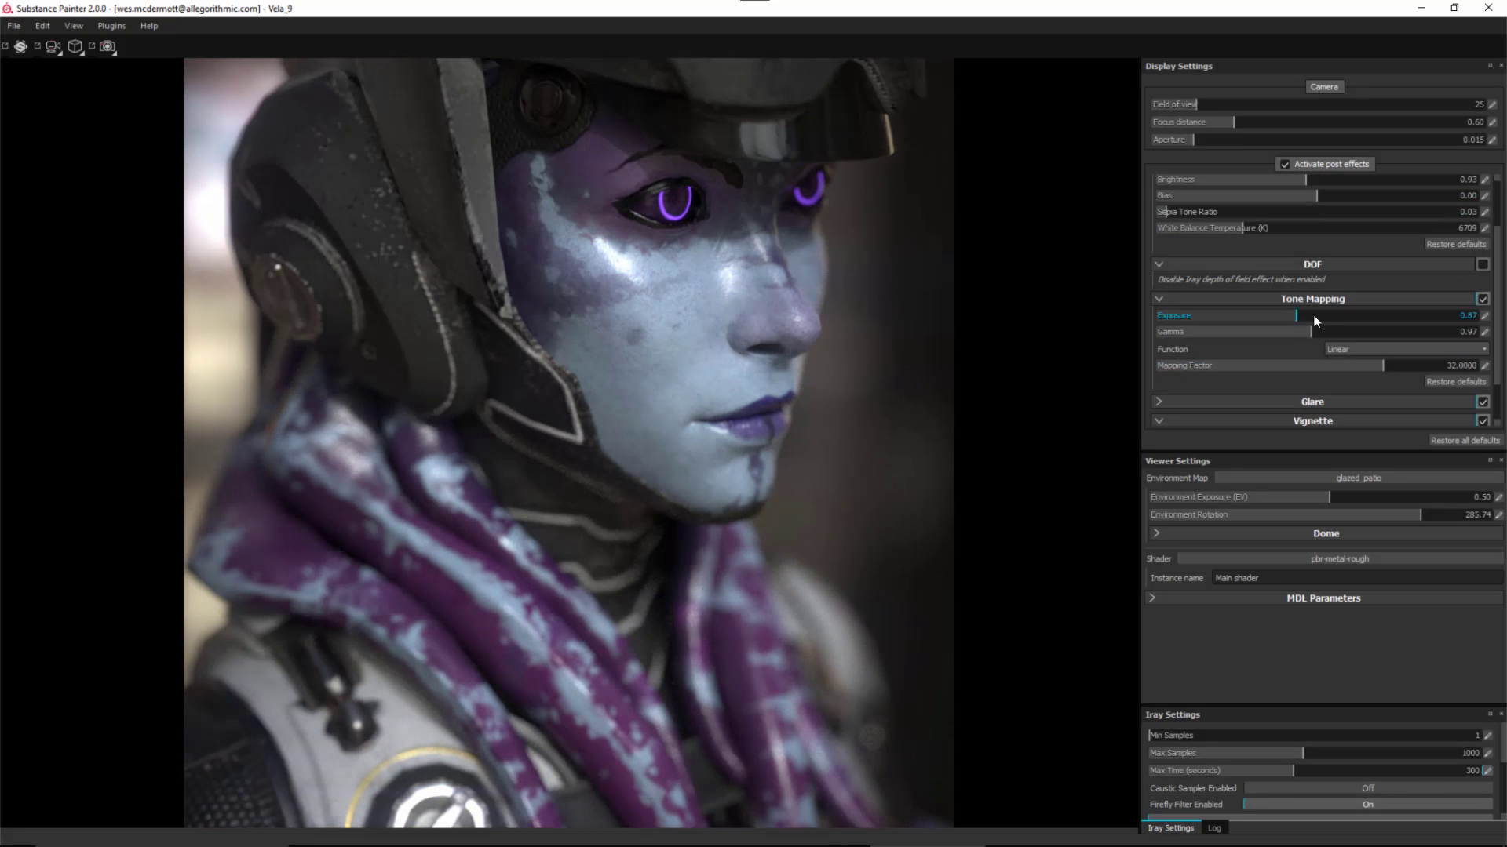
pyautogui.moveTo(1312, 318)
pyautogui.mouseDown()
pyautogui.moveTo(1288, 318)
pyautogui.moveTo(1295, 331)
pyautogui.mouseUp()
pyautogui.moveTo(1306, 180); pyautogui.dragTo(1340, 182)
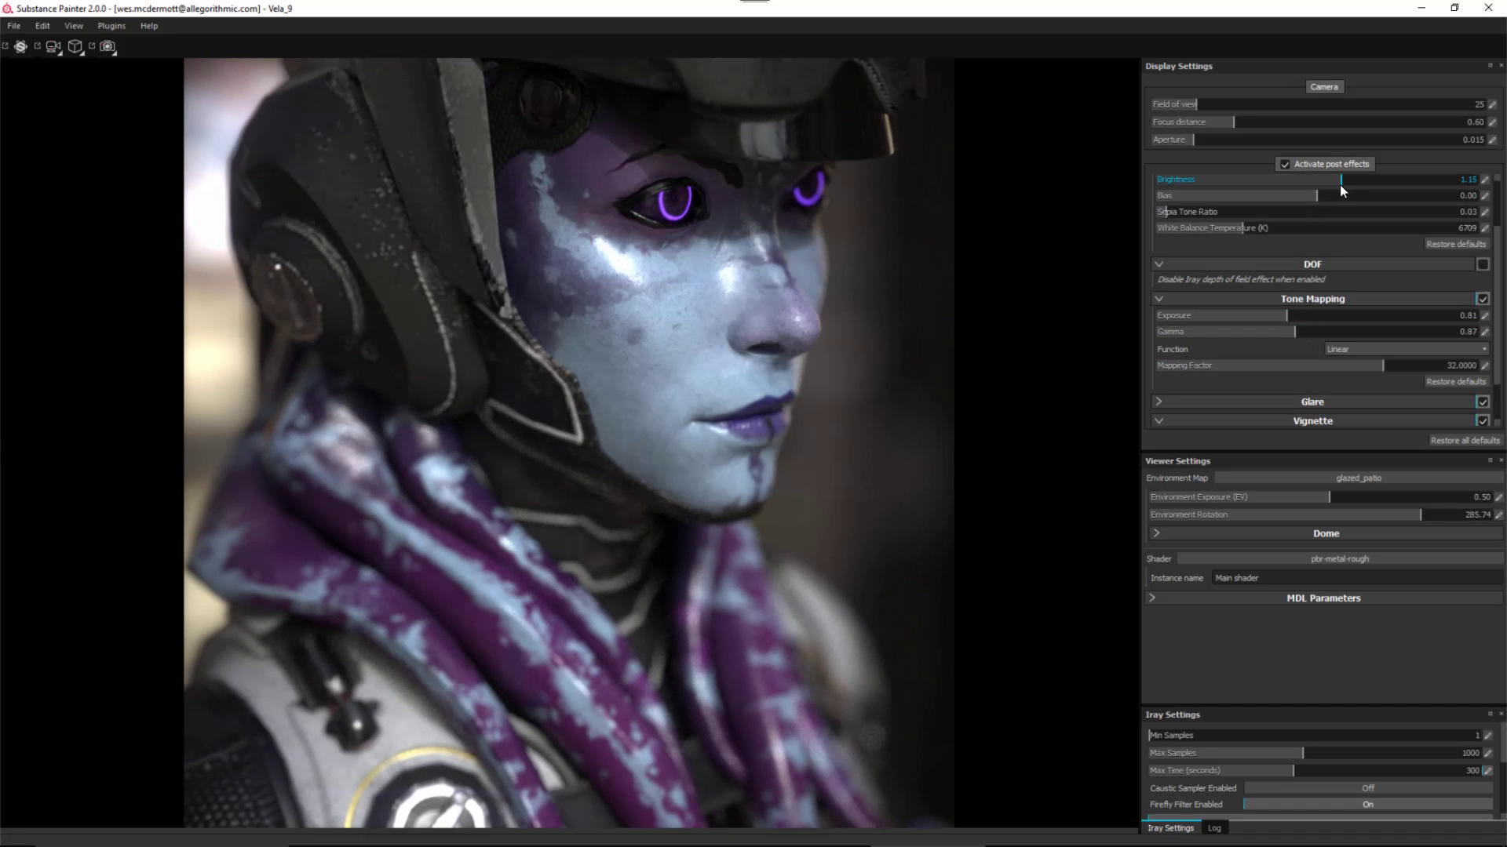
pyautogui.scroll(2, 1500, 194)
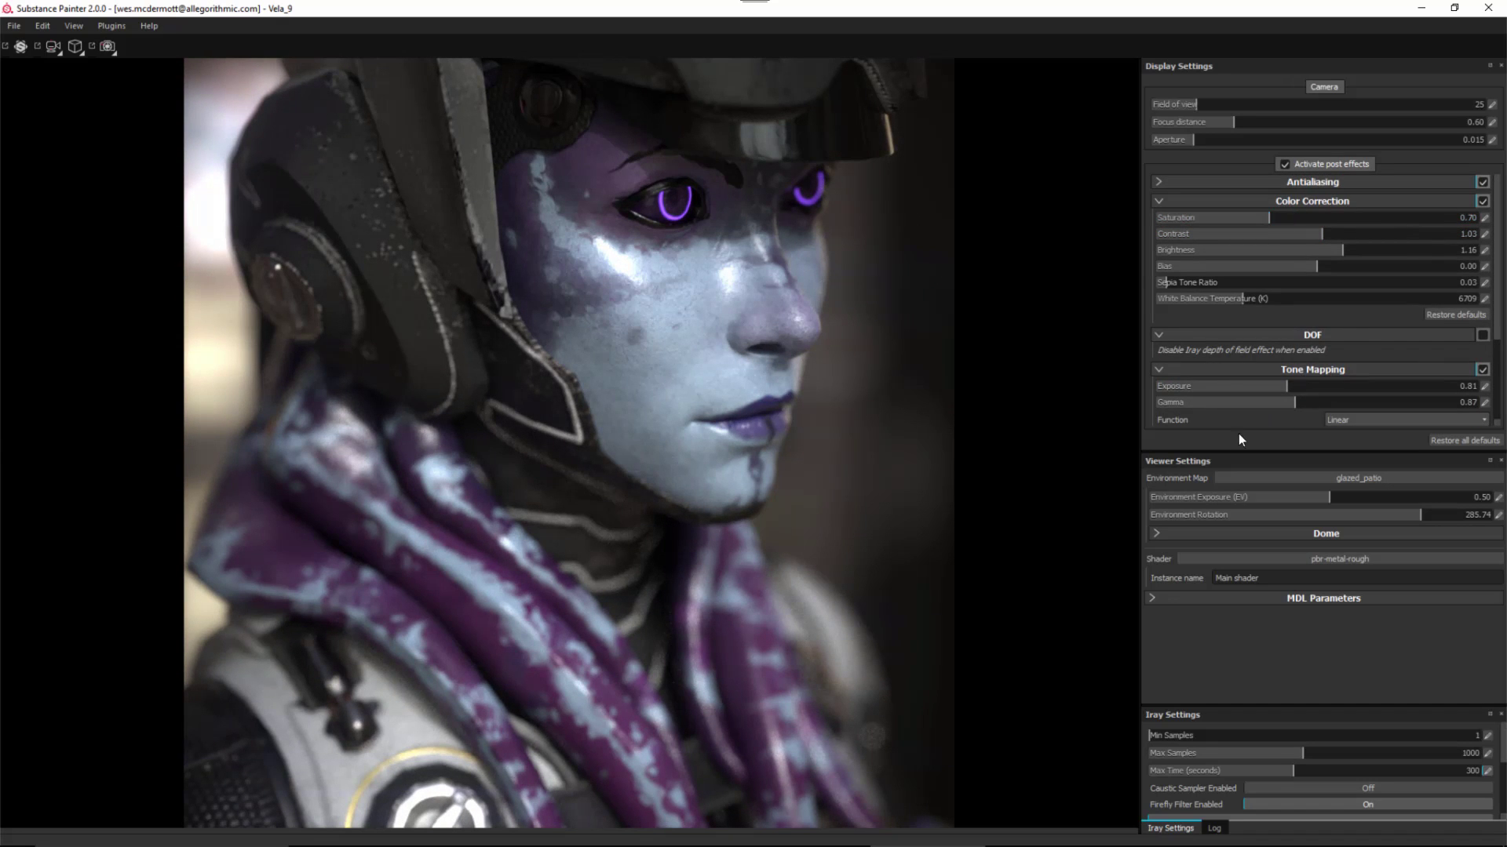
# Set the glare remap factor to 7.48 and its shape to Cheap Lens, and reduce the glare luminance
pyautogui.scroll(-3, 1482, 407)
pyautogui.moveTo(1330, 324); pyautogui.dragTo(1431, 347)
pyautogui.click(1330, 363)
pyautogui.click(1351, 392)
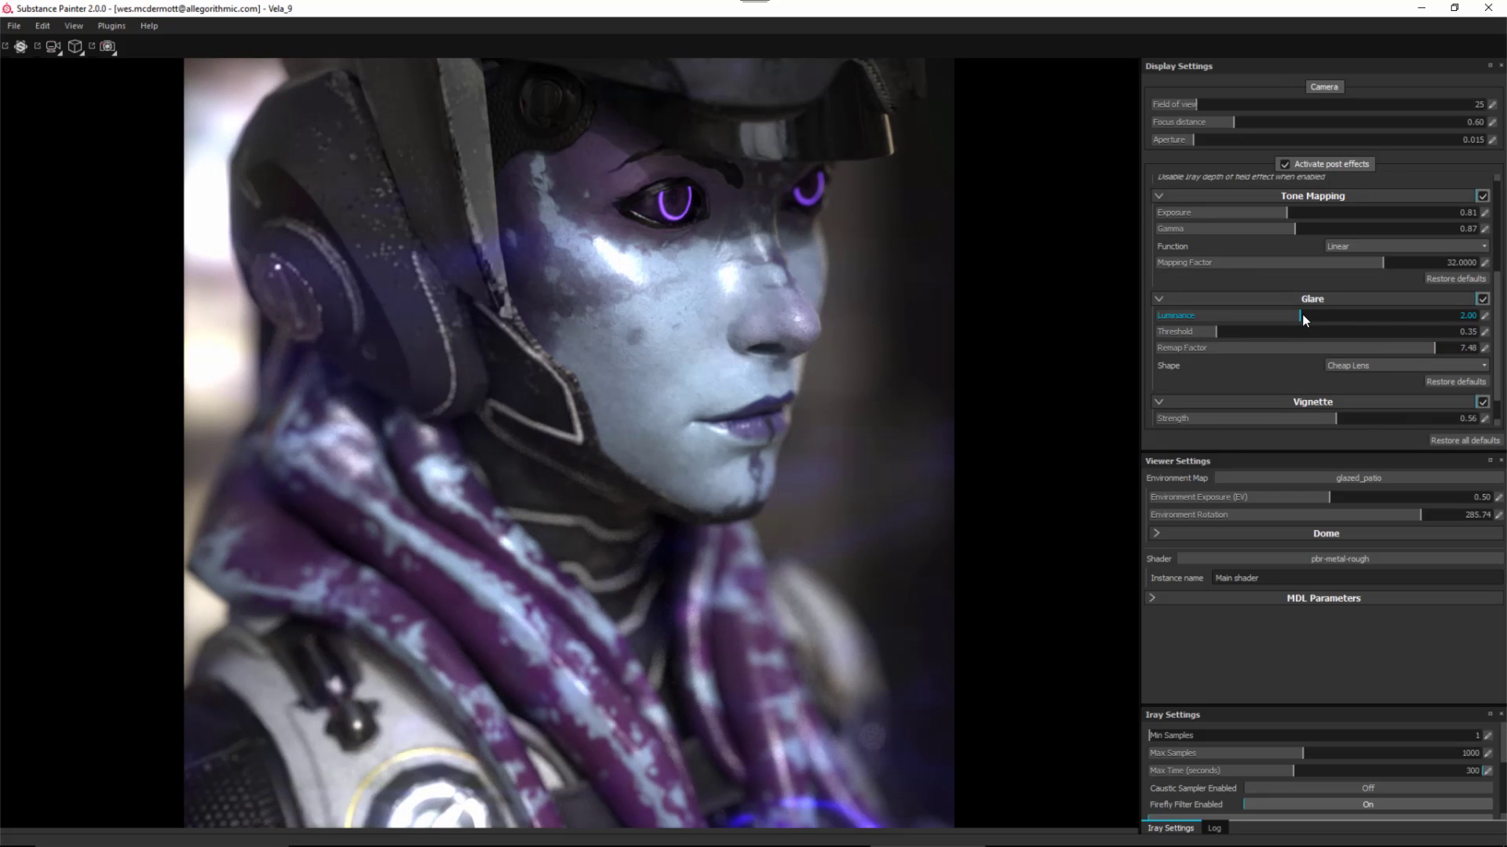
pyautogui.moveTo(1291, 319); pyautogui.dragTo(1283, 313)
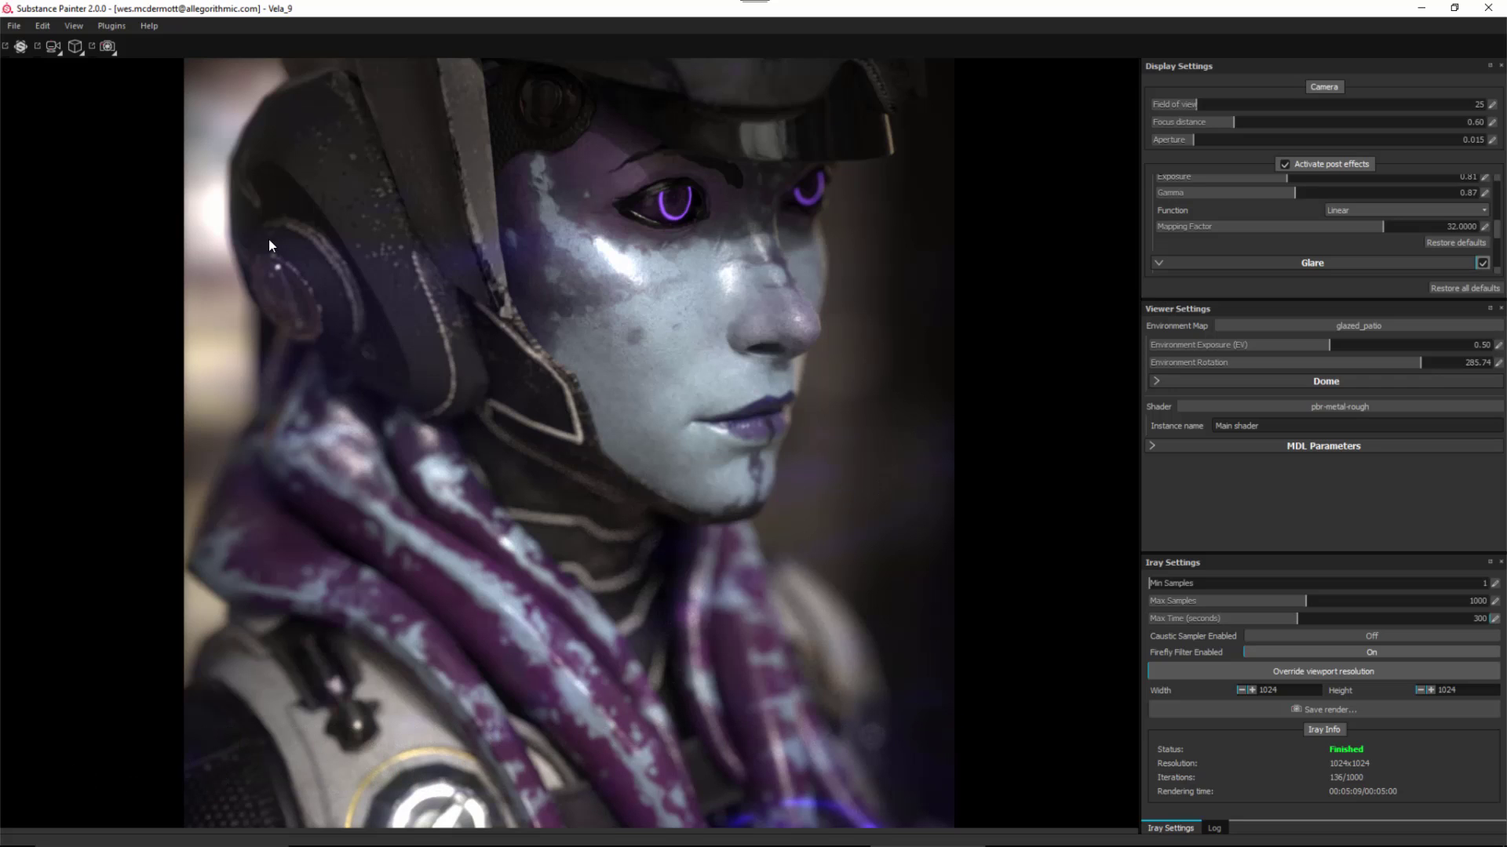
# Check which hardware devices are enabled for Iray in the application's general settings, and leave the settings without saving
pyautogui.click(43, 26)
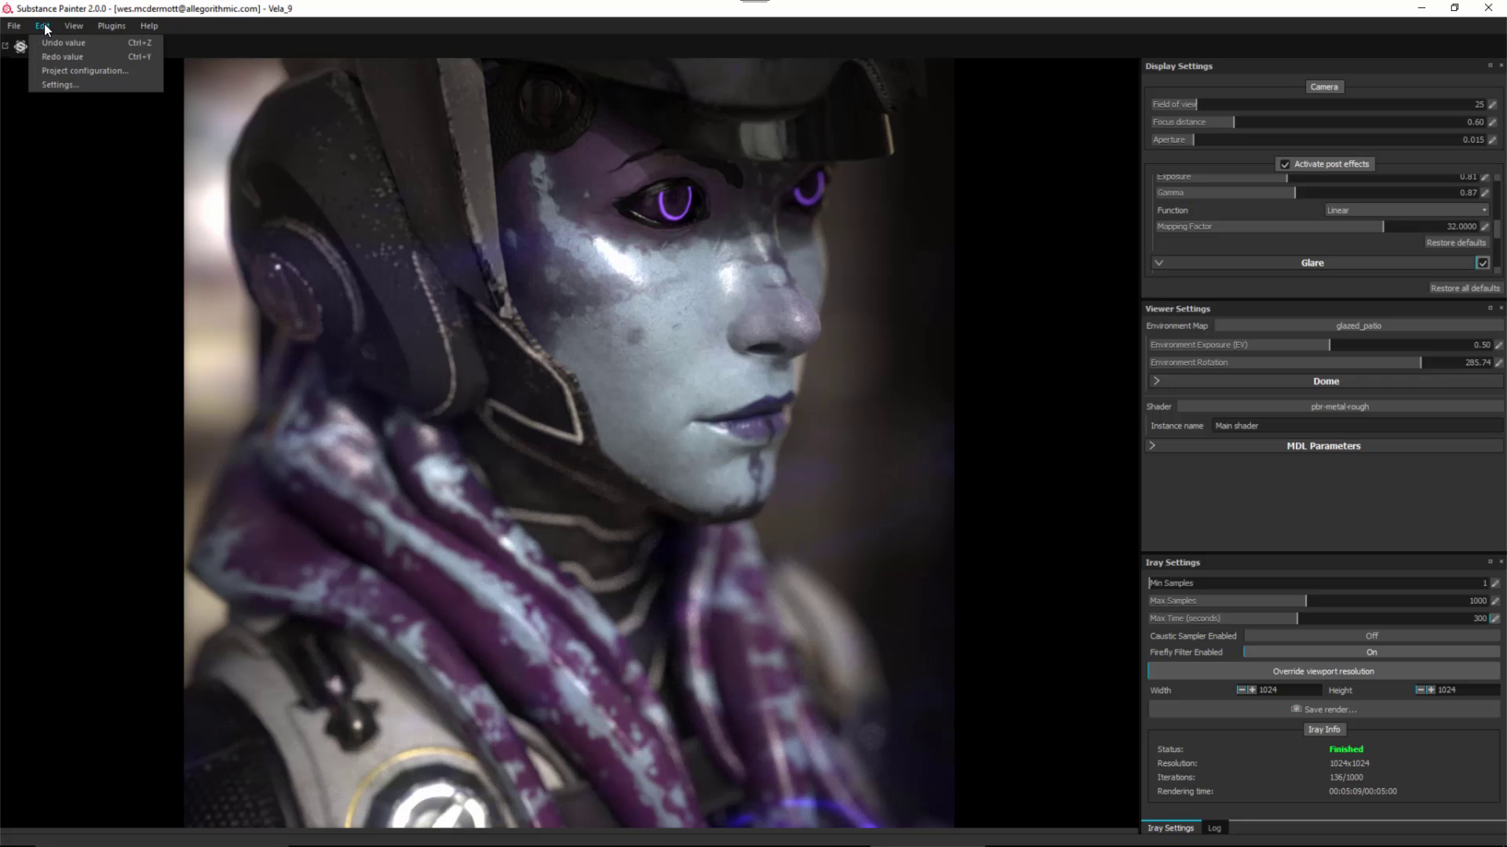
pyautogui.click(61, 84)
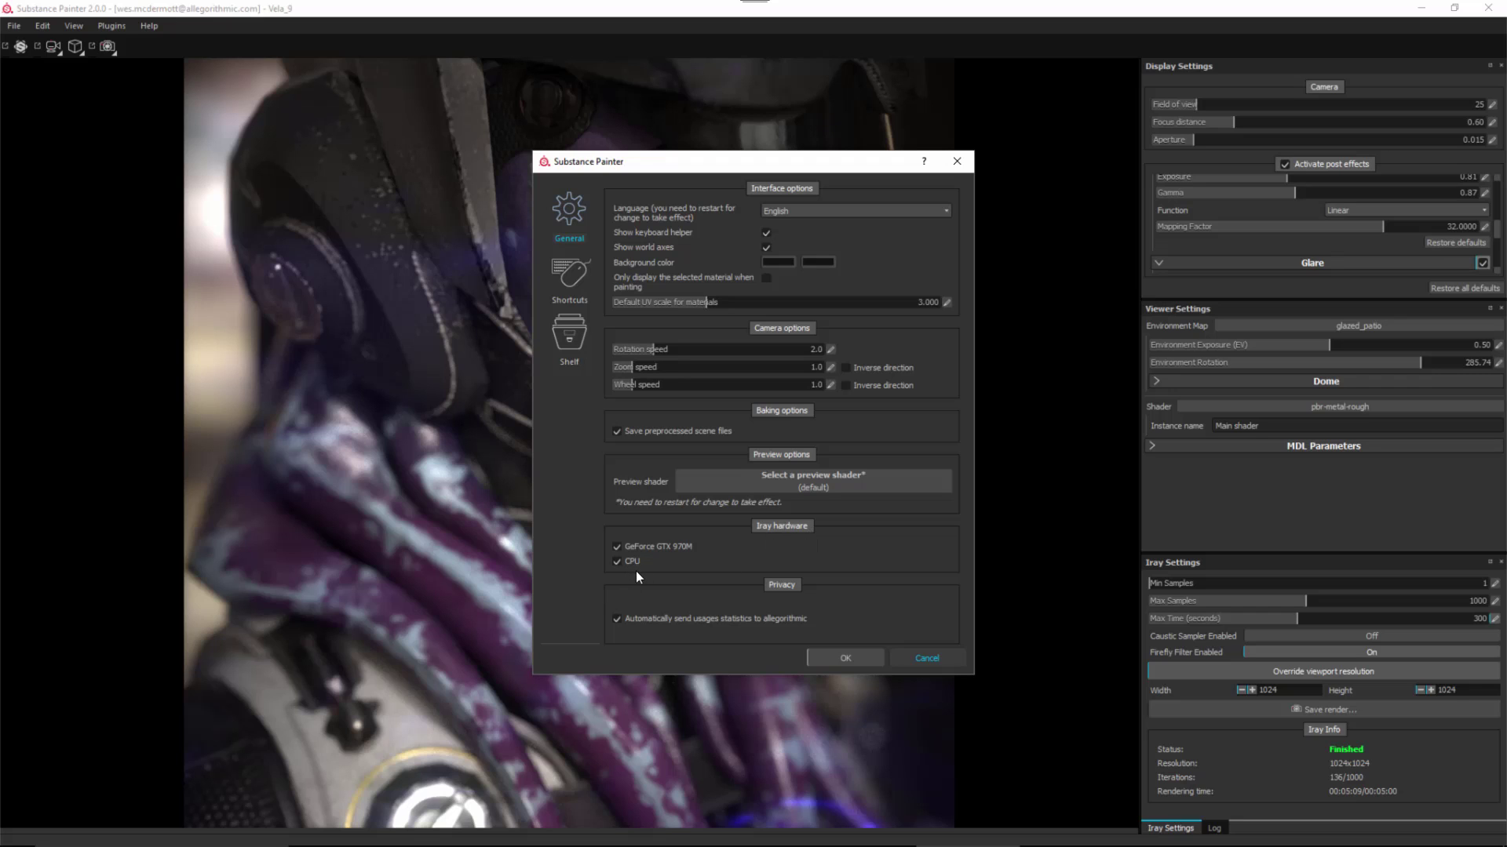
pyautogui.click(918, 657)
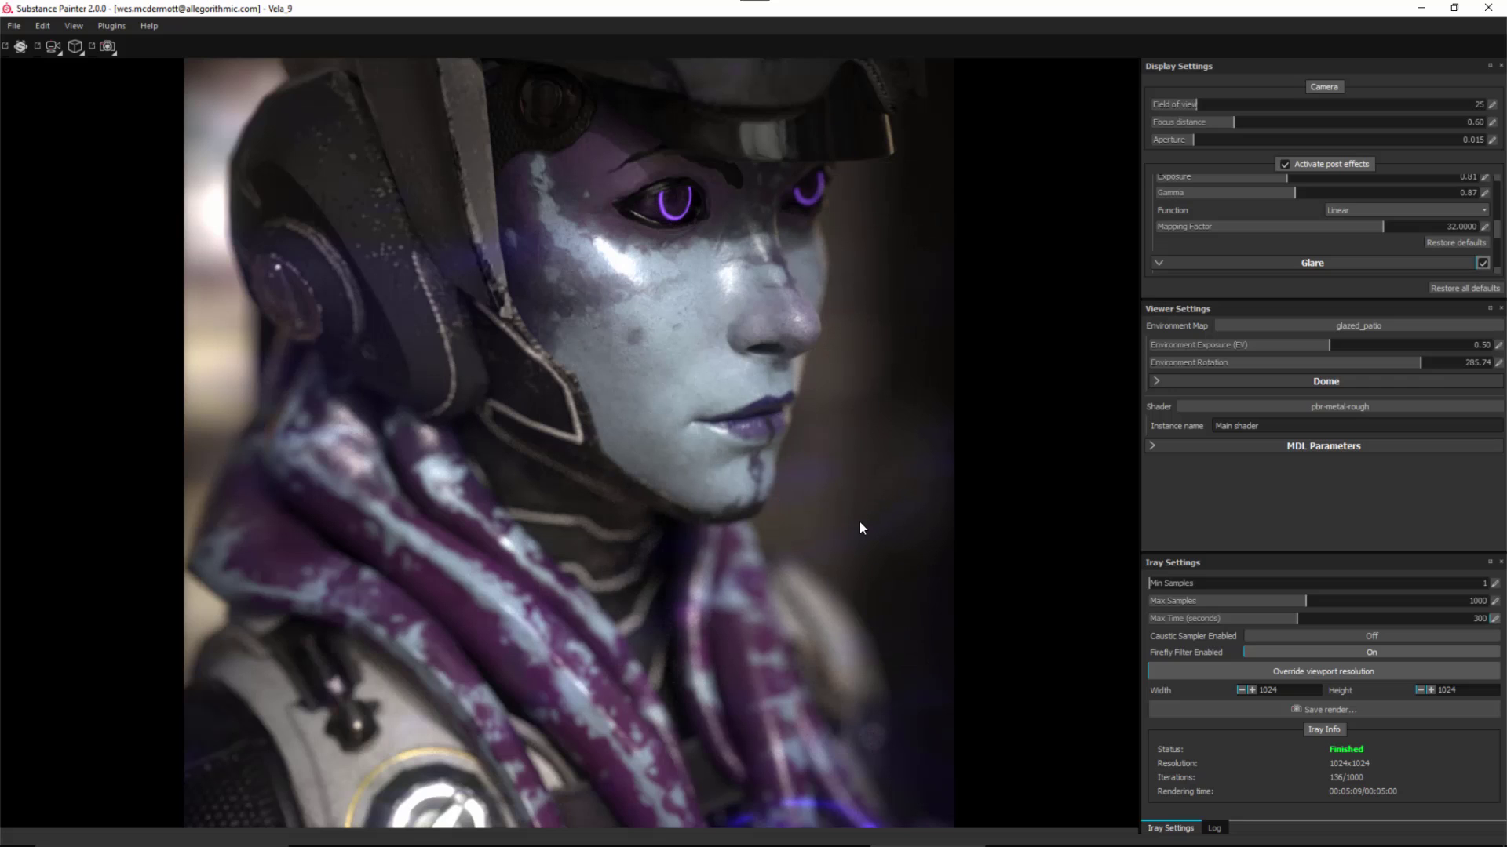